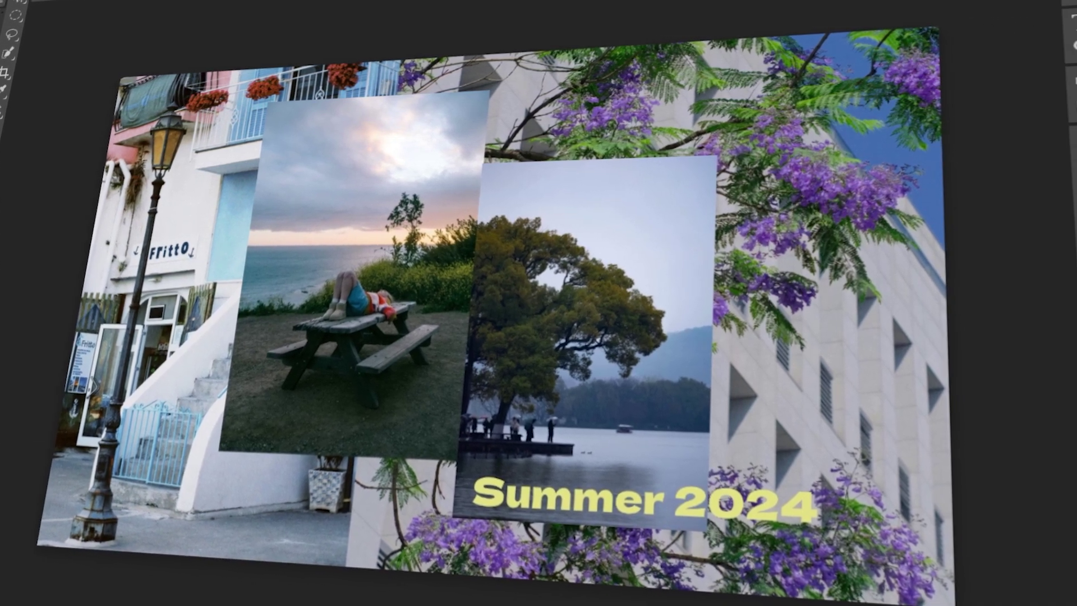
drag(260, 91, 352, 194)
key(v)
drag(322, 152, 300, 139)
key(ctrl+[)
key(ctrl+[)
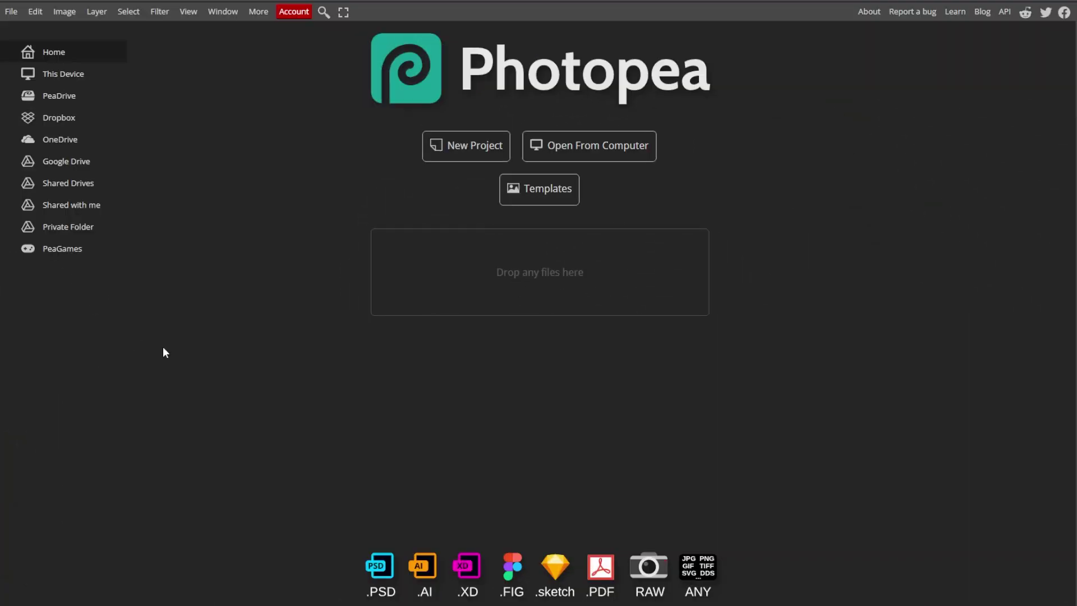
Create a new 1920 x 1080 px project from the FB Event Image preset
click(12, 12)
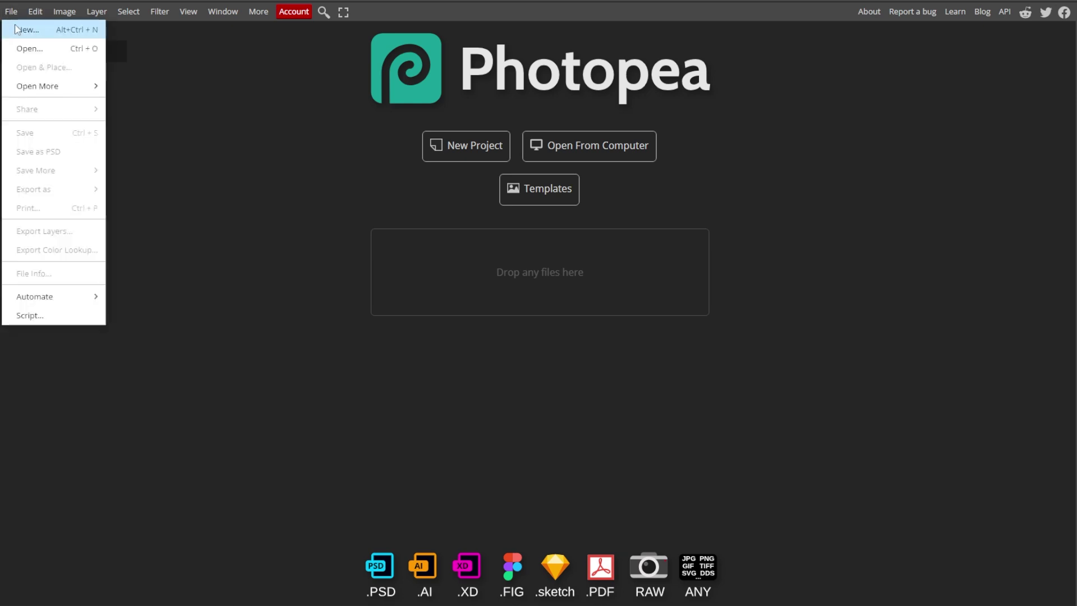
click(16, 30)
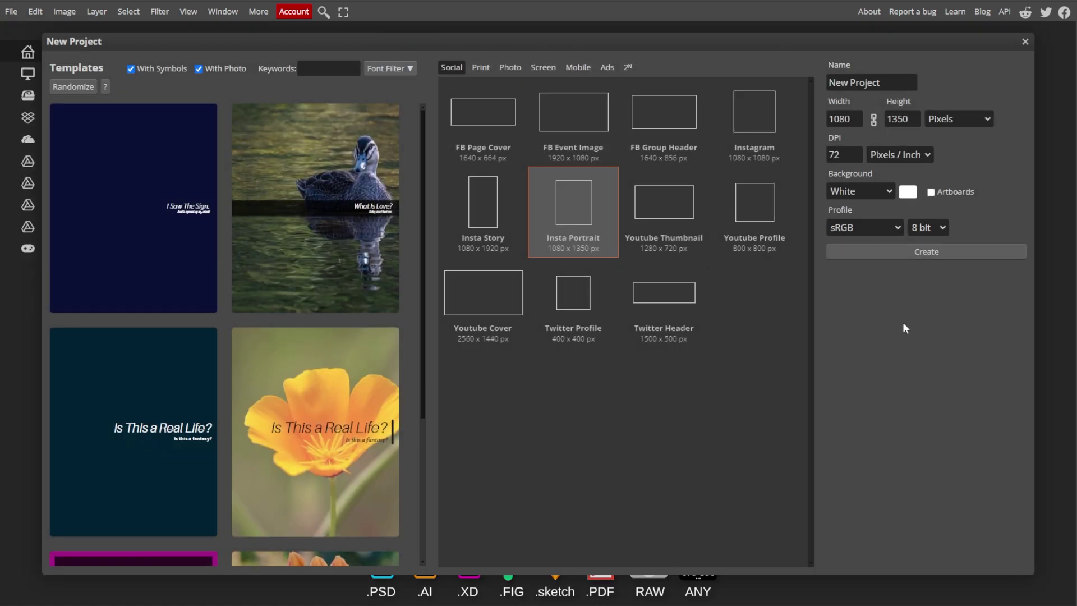
double_click(584, 125)
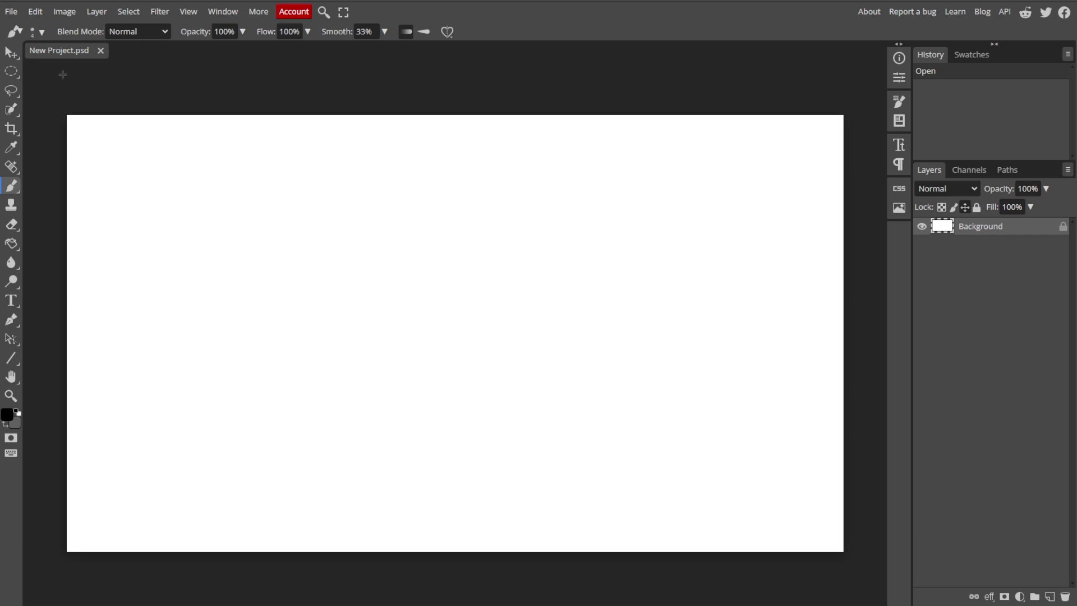
Open the four pexels photos from the computer as separate documents and activate the Move tool
click(13, 12)
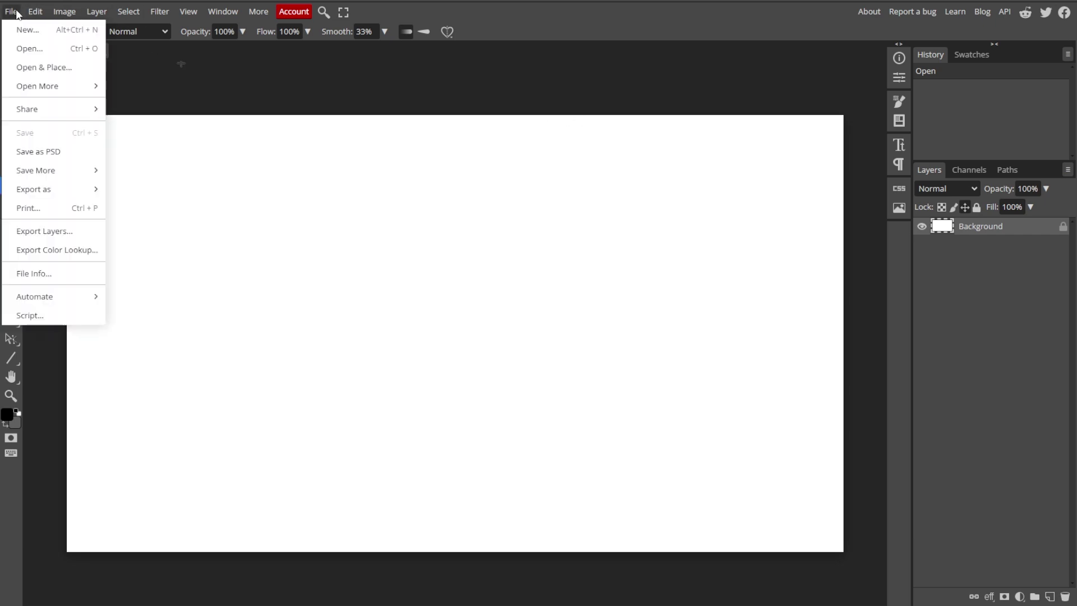
click(26, 49)
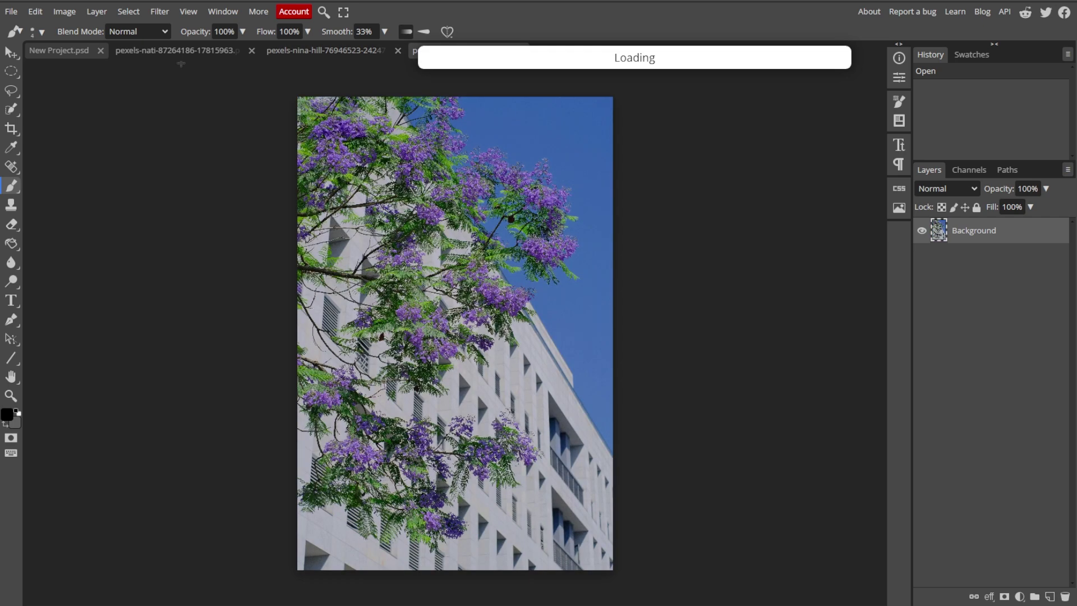
click(10, 55)
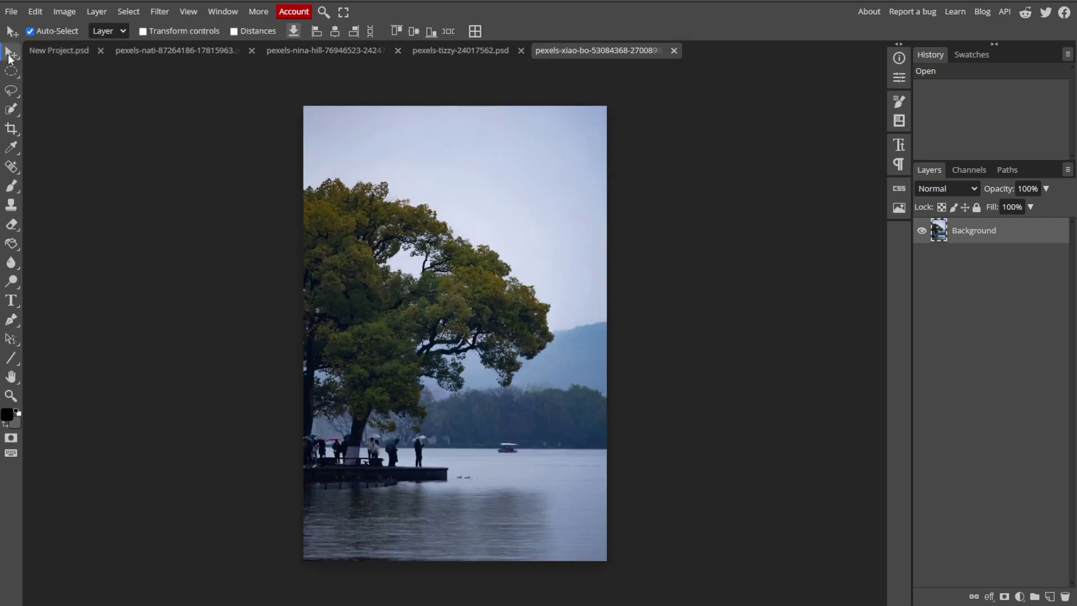
Copy the entire lamp post and staircase photo into the new project and nudge it slightly left and down
click(142, 54)
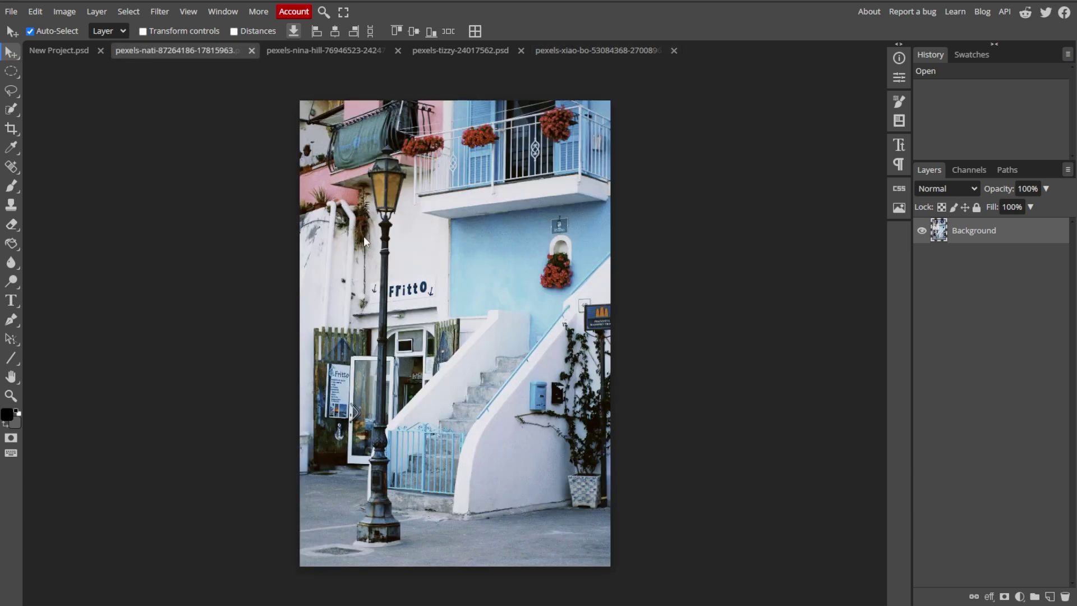
key(ctrl+a)
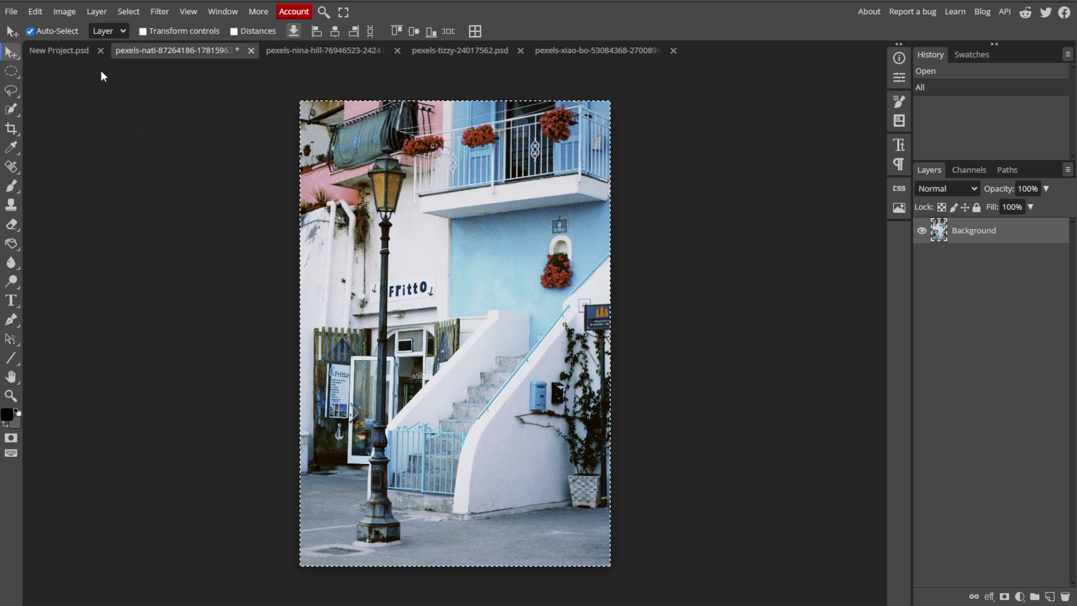
click(69, 50)
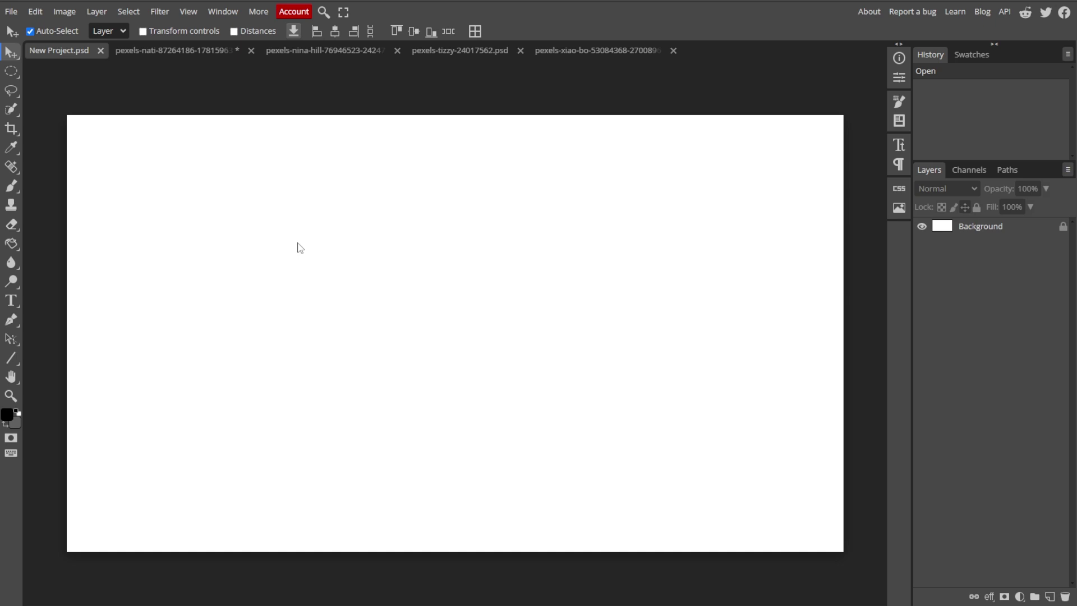
key(ctrl+v)
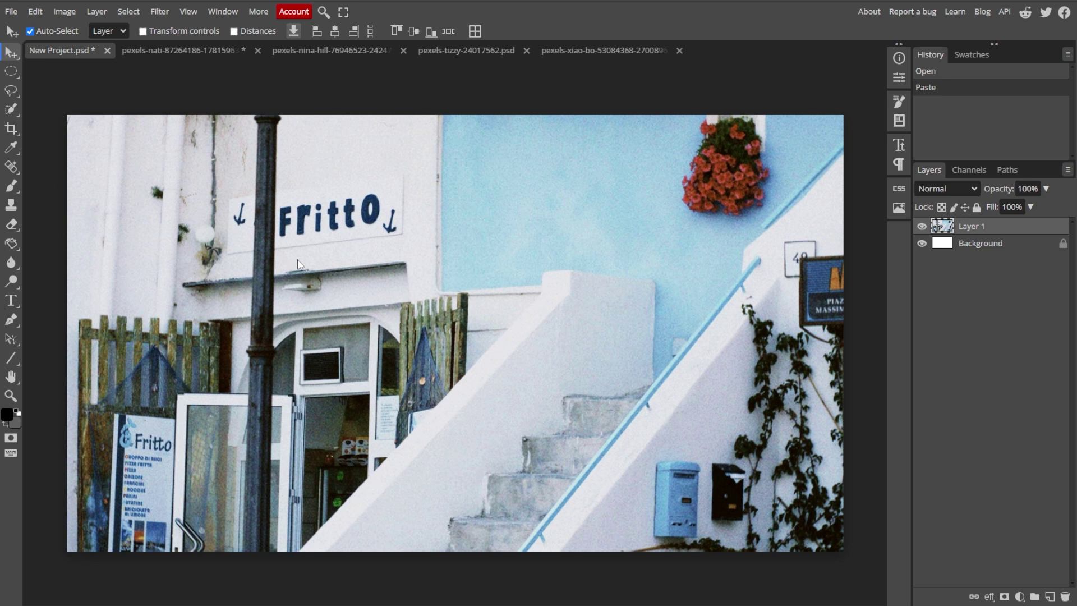
mouse_move(297, 268)
mouse_down()
mouse_move(340, 274)
mouse_move(274, 231)
mouse_move(317, 275)
mouse_move(262, 239)
mouse_move(289, 258)
mouse_move(284, 270)
mouse_up()
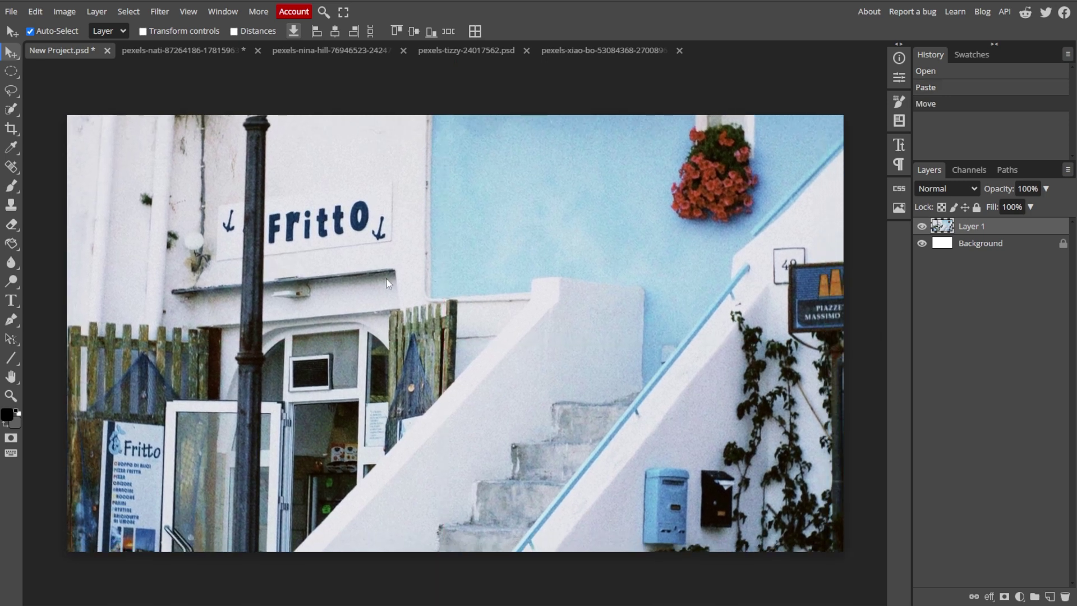
Scale the pasted staircase photo down with Free Transform so it spans the canvas height along the left edge
scroll(385, 278, right, 5)
scroll(323, 279, down, 2)
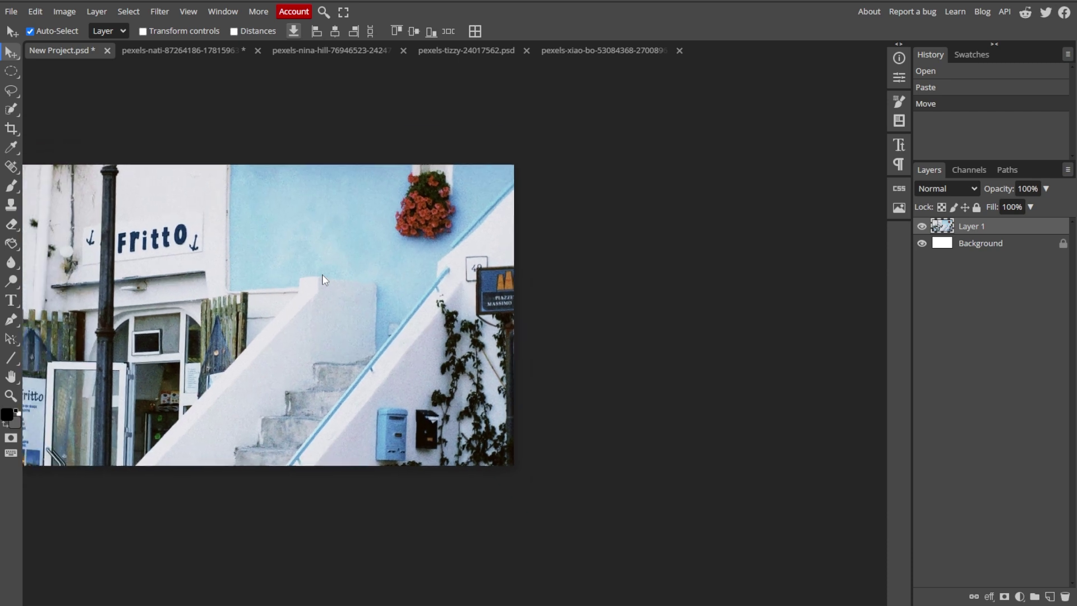
scroll(186, 280, down, 2)
scroll(162, 323, up, 3)
scroll(164, 324, down, 2)
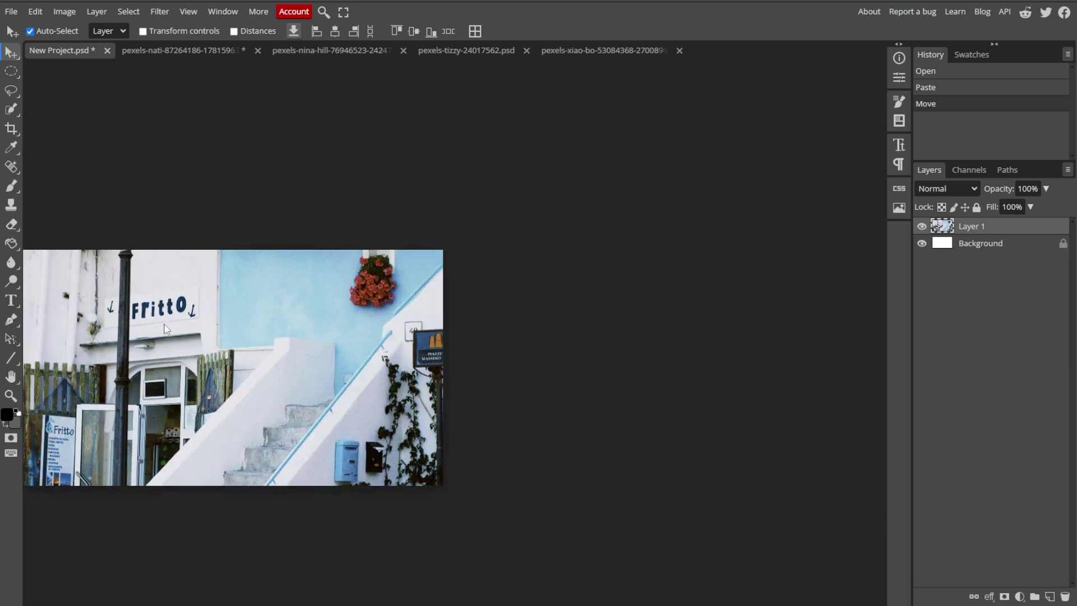
scroll(165, 328, left, 4)
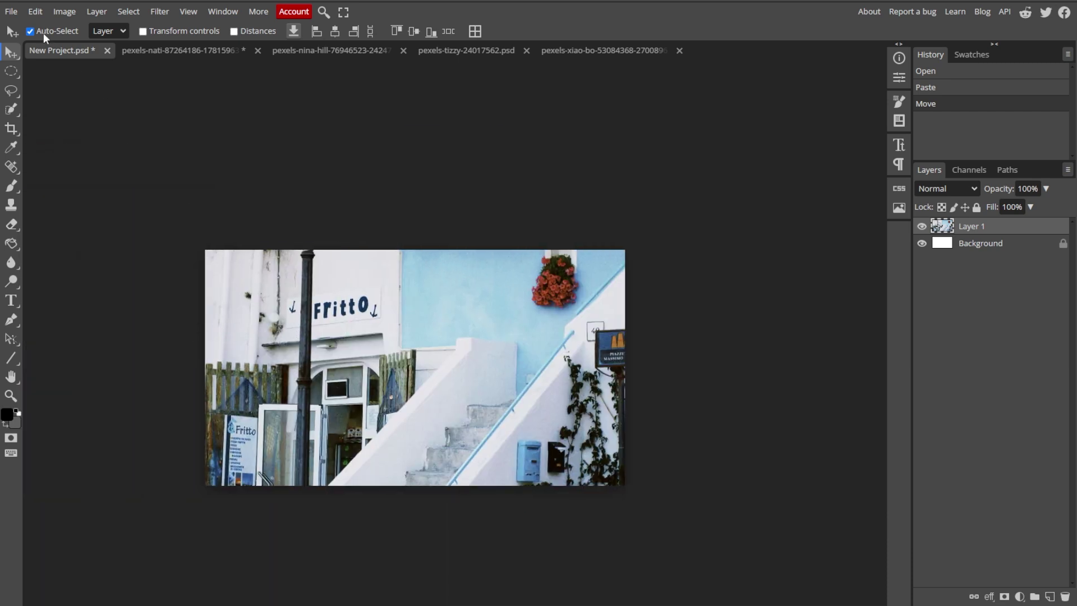
click(32, 11)
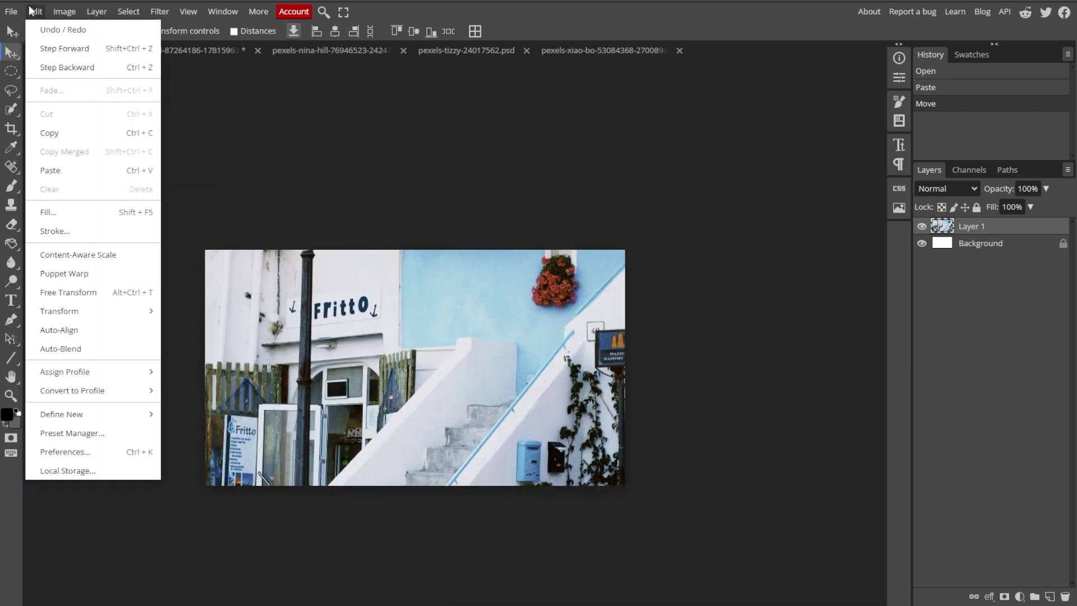
click(66, 294)
drag(632, 372, 305, 304)
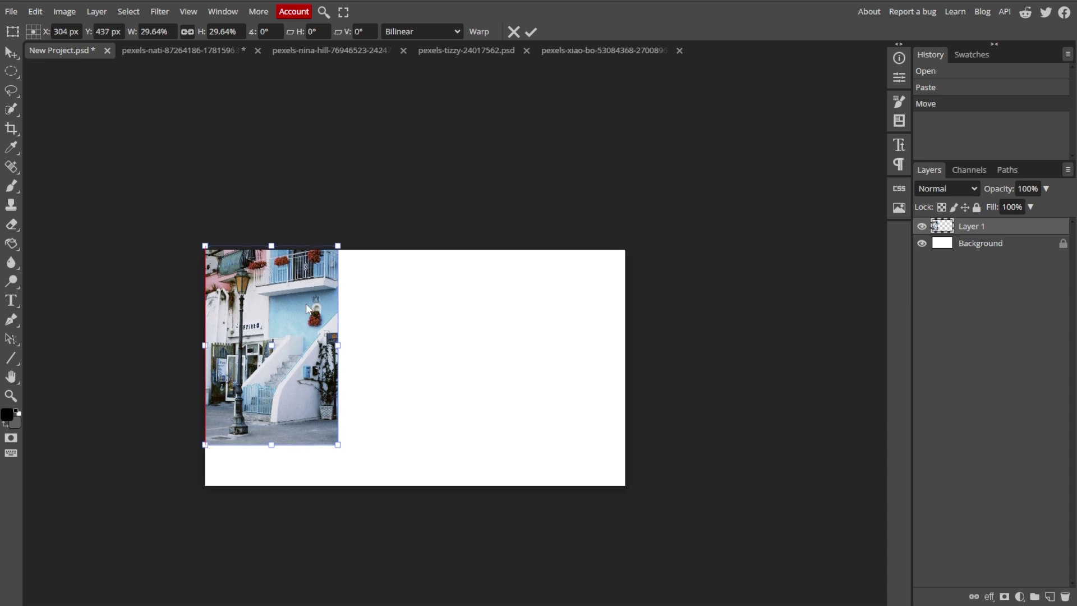
drag(336, 449, 361, 481)
key(Return)
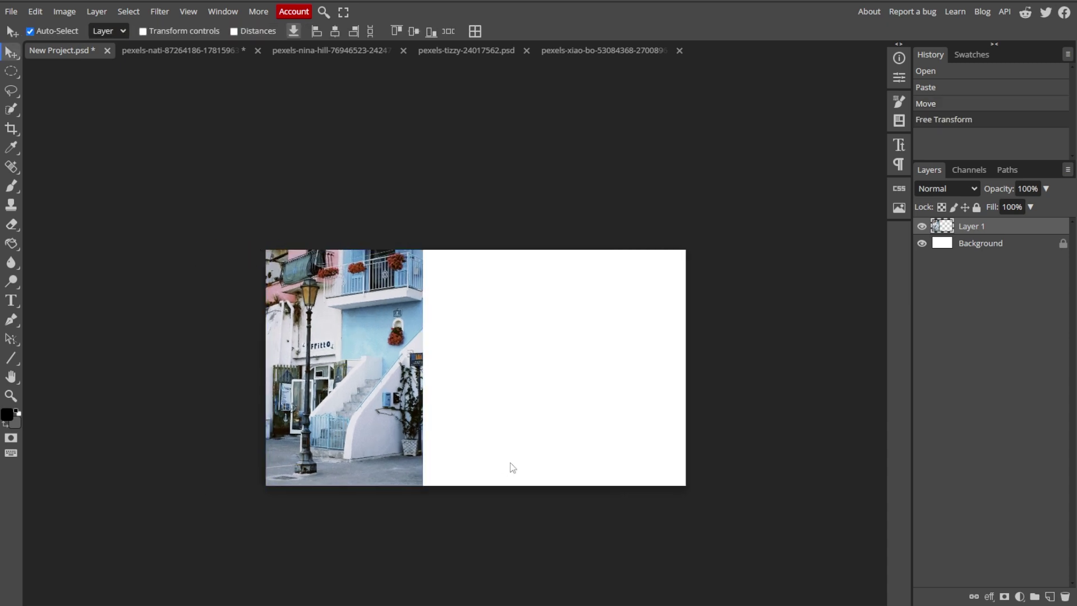
Copy the entire picnic table photo and paste it into the new project
scroll(510, 463, up, 2)
click(202, 55)
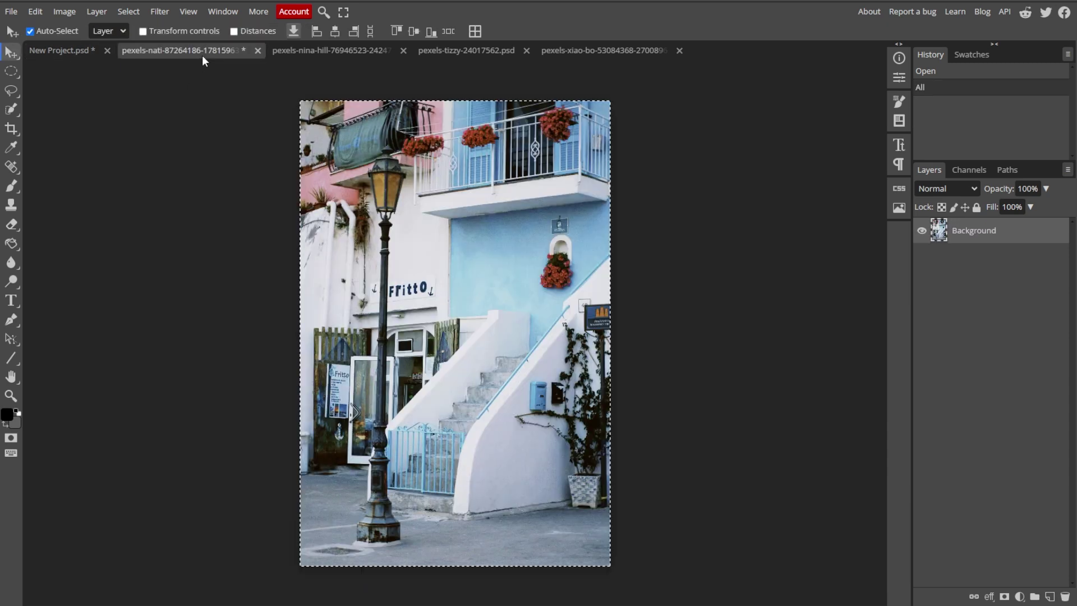
click(350, 48)
key(ctrl+a)
click(62, 50)
key(ctrl+v)
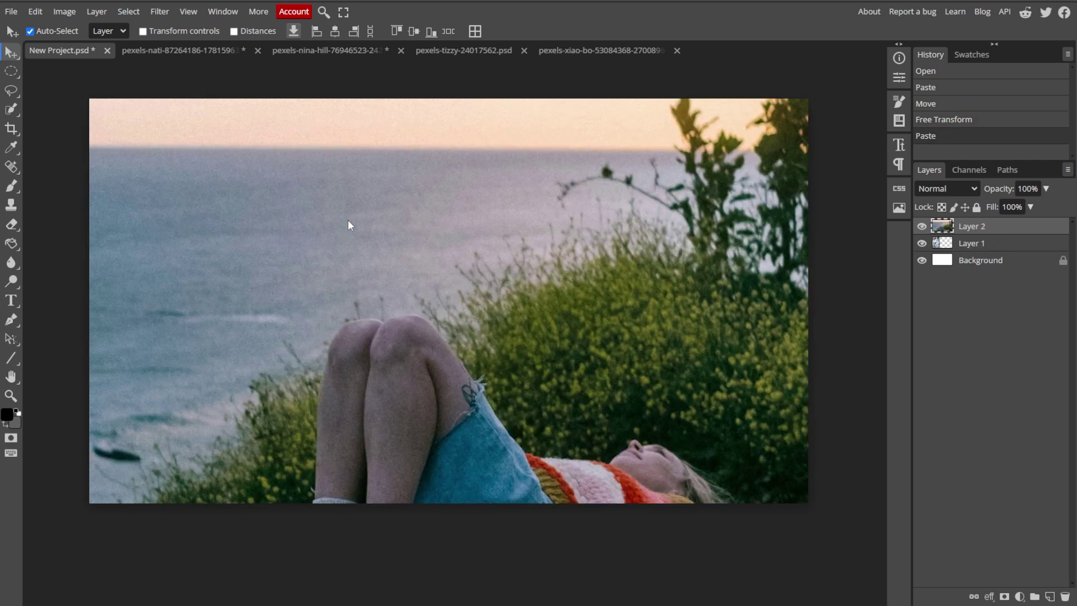
Shrink the picnic table photo with Free Transform and place it overlapping the right part of the staircase photo
key(ctrl+t)
scroll(346, 300, down, 5)
drag(533, 298, 235, 298)
scroll(345, 300, up, 5)
drag(235, 303, 382, 287)
key(Return)
Copy the entire purple flowers and building photo and paste it into the new project
click(448, 52)
key(ctrl+a)
key(ctrl+c)
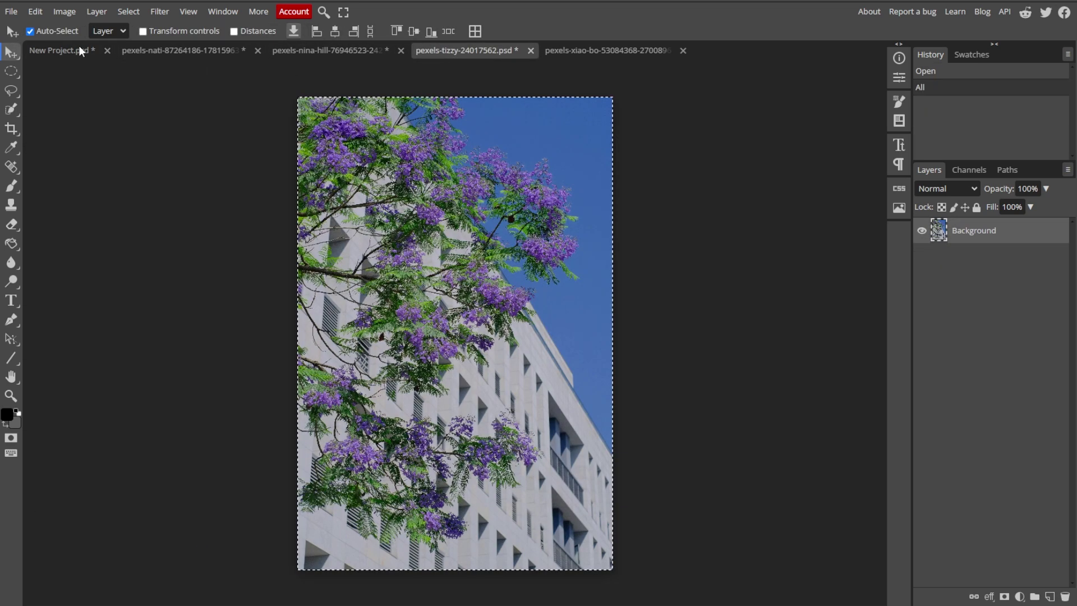
click(79, 51)
key(ctrl+v)
Scale down the purple flowers photo with Free Transform and position it to fill the right part of the canvas
key(ctrl+t)
scroll(458, 271, down, 4)
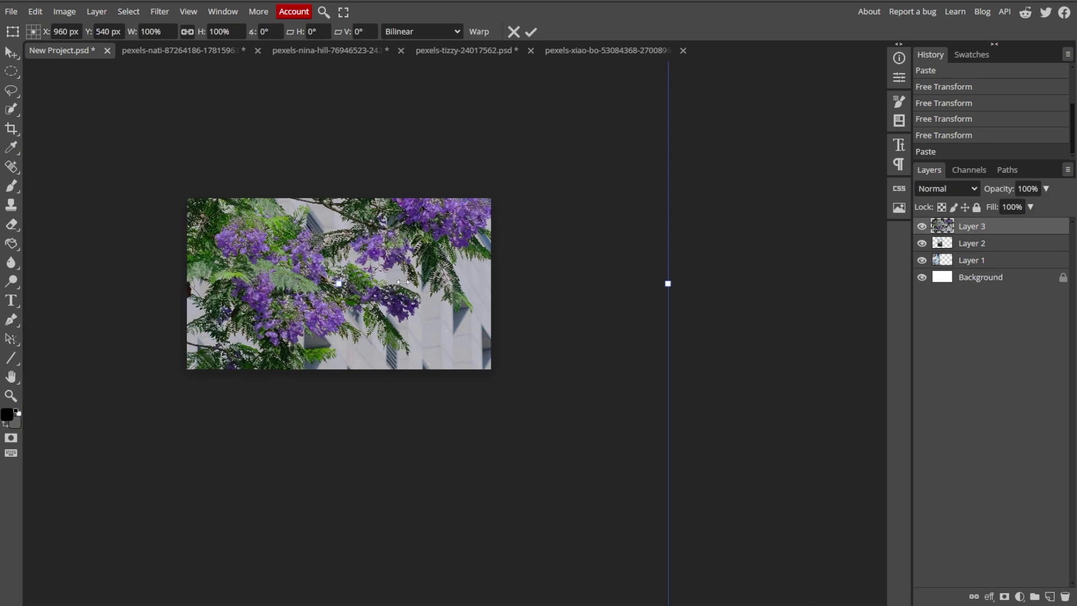
drag(668, 284, 170, 284)
drag(141, 235, 428, 225)
scroll(414, 292, up, 2)
drag(469, 266, 548, 264)
key(Return)
Copy the entire lakeside tree photo and paste it into the new project
click(560, 53)
click(67, 50)
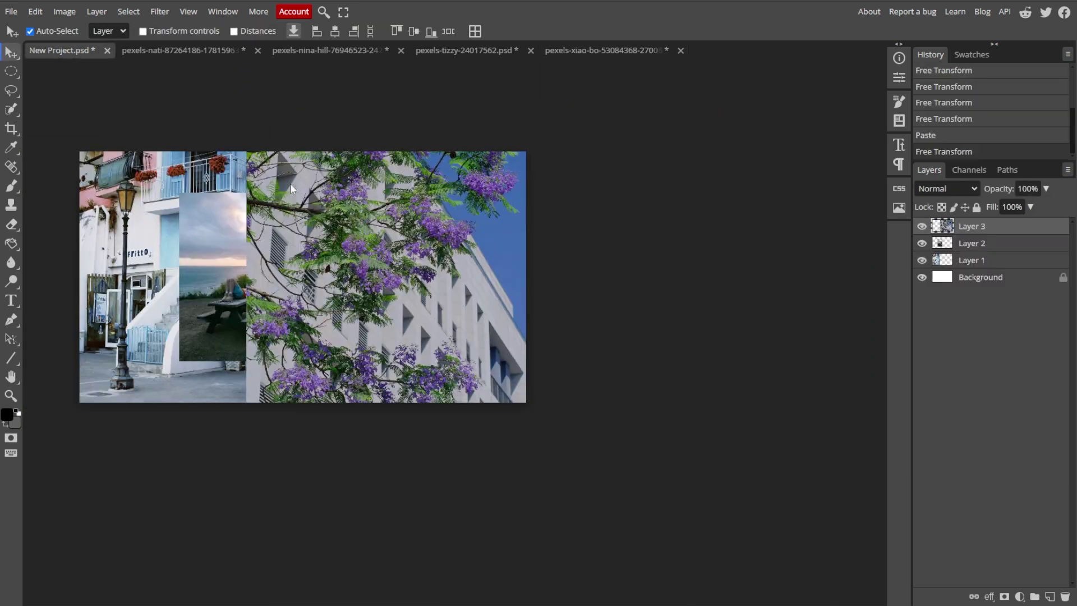
key(ctrl+v)
Shrink the lakeside tree photo with Free Transform to a small portrait placed over the flowers photo
key(ctrl+alt+t)
drag(767, 277, 409, 306)
key(Return)
scroll(331, 274, up, 5)
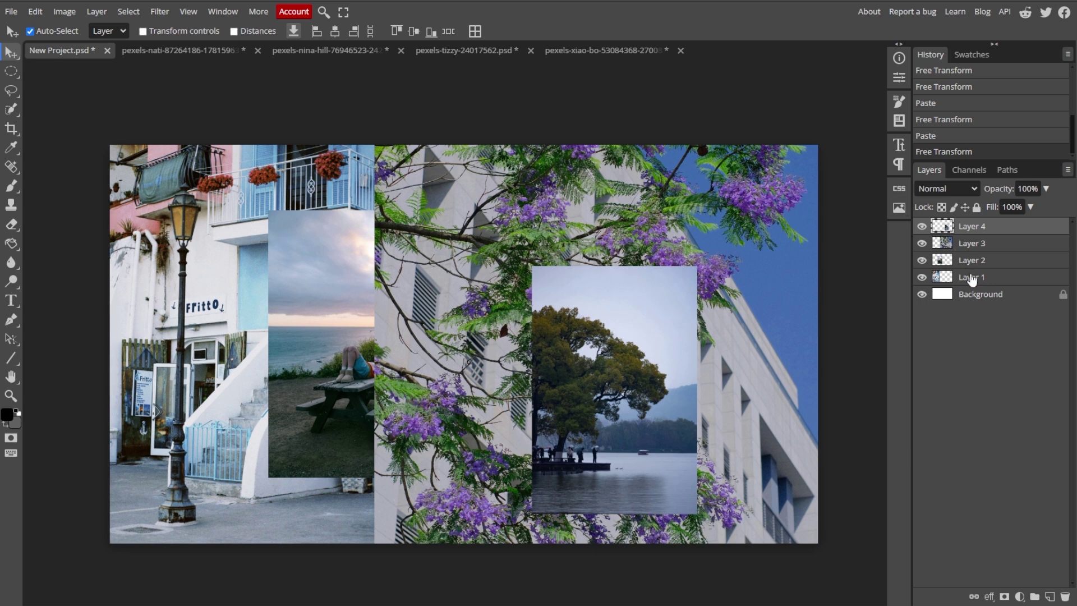
Bring the picnic table photo in front of the flowers photo, shift it up, and align the lakeside tree photo against its right edge
drag(972, 261, 973, 241)
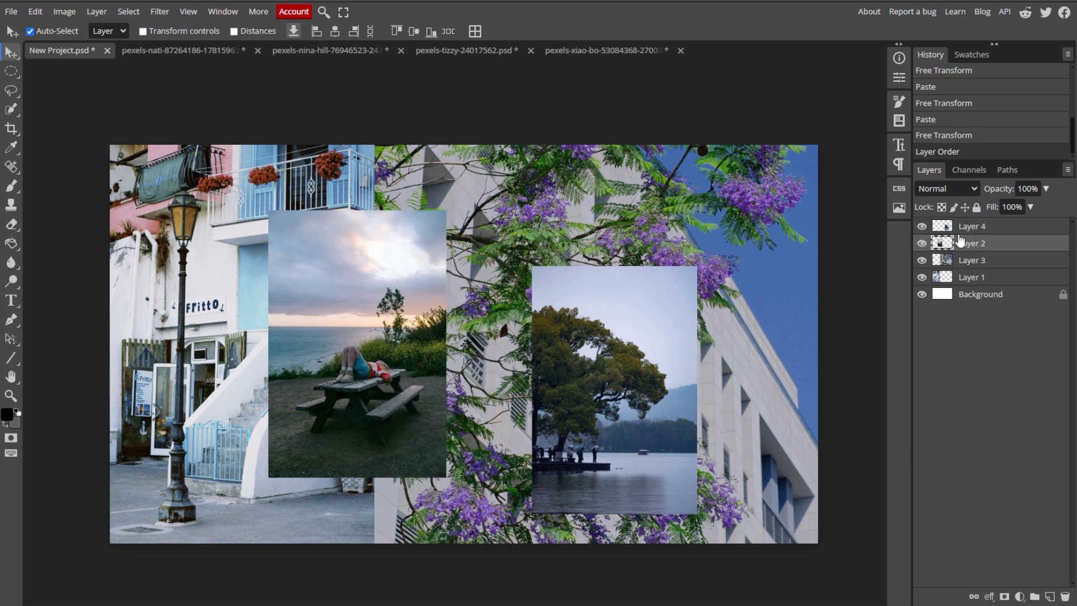
drag(386, 313, 394, 290)
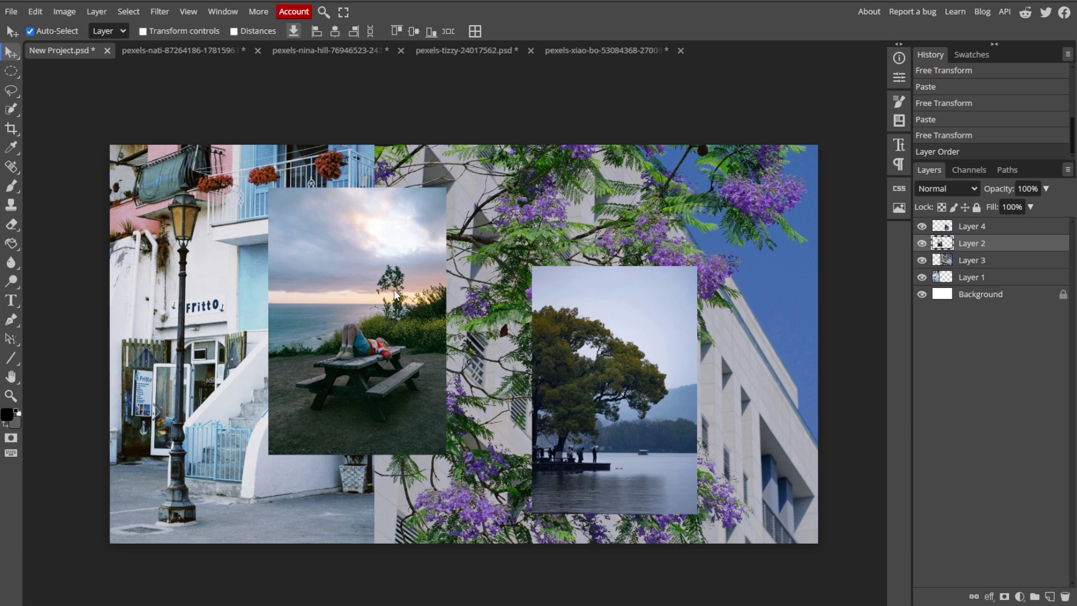
drag(596, 385, 512, 364)
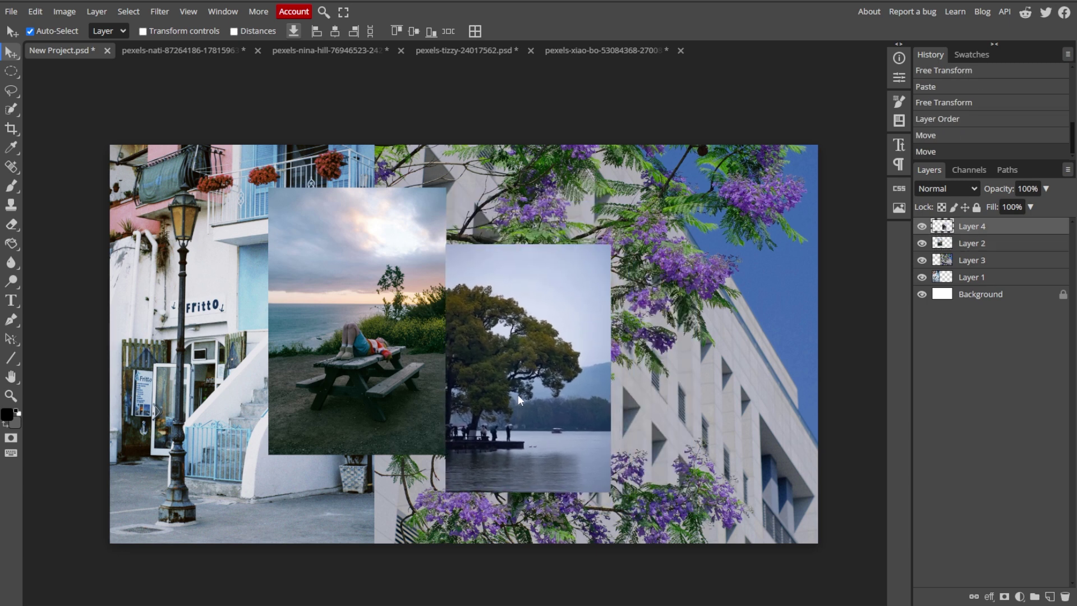
Crop a narrow strip off the right edge of the canvas
click(970, 243)
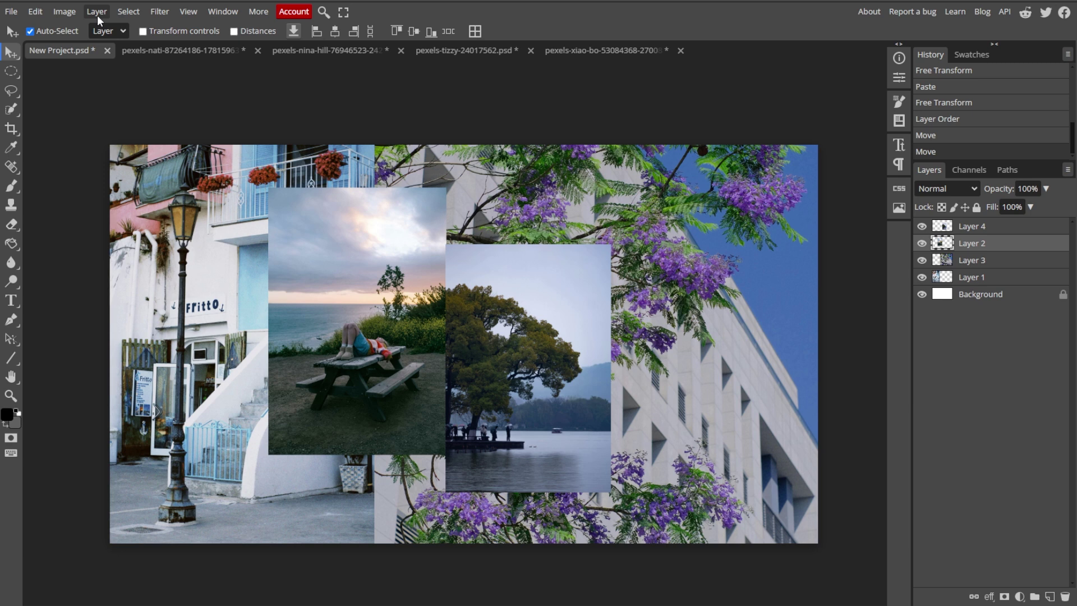
click(11, 129)
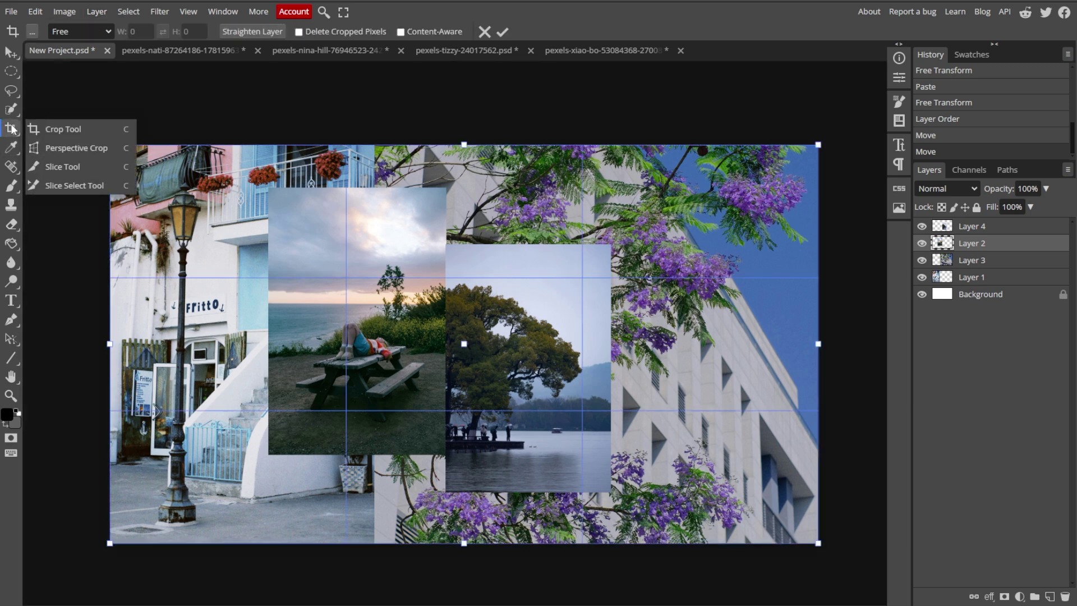
drag(817, 343, 776, 343)
key(Return)
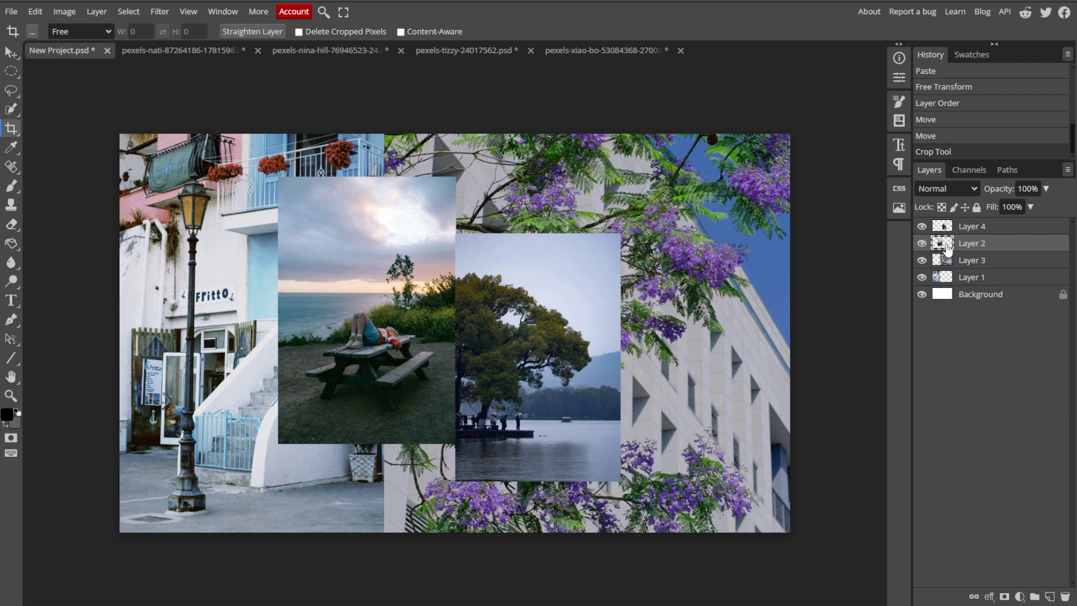
Add a raster mask to the picnic table photo and paint its upper sky area away with a black brush
click(1005, 597)
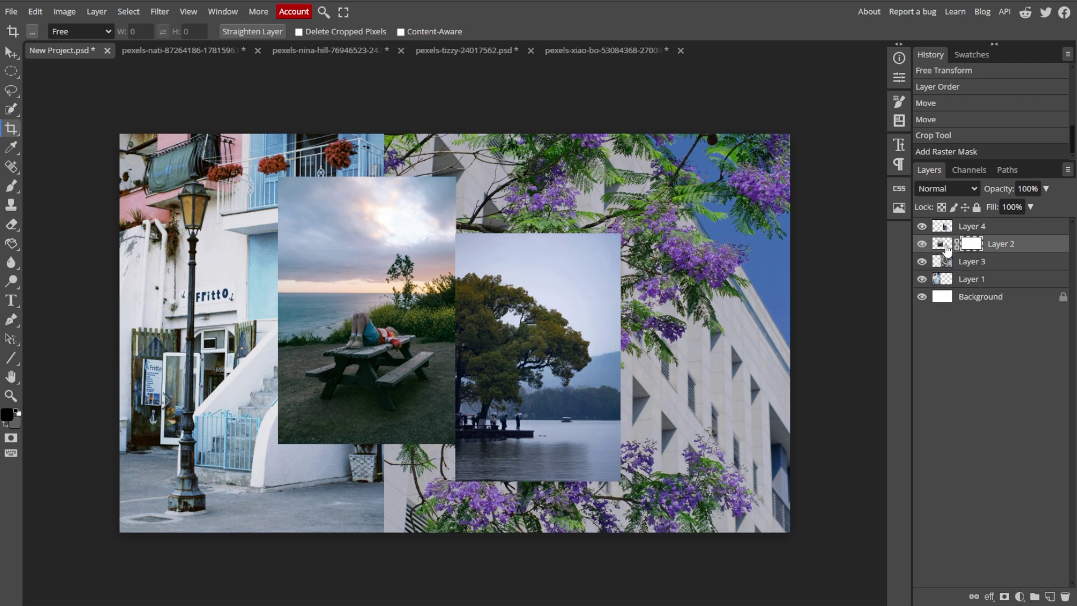
click(11, 185)
click(34, 31)
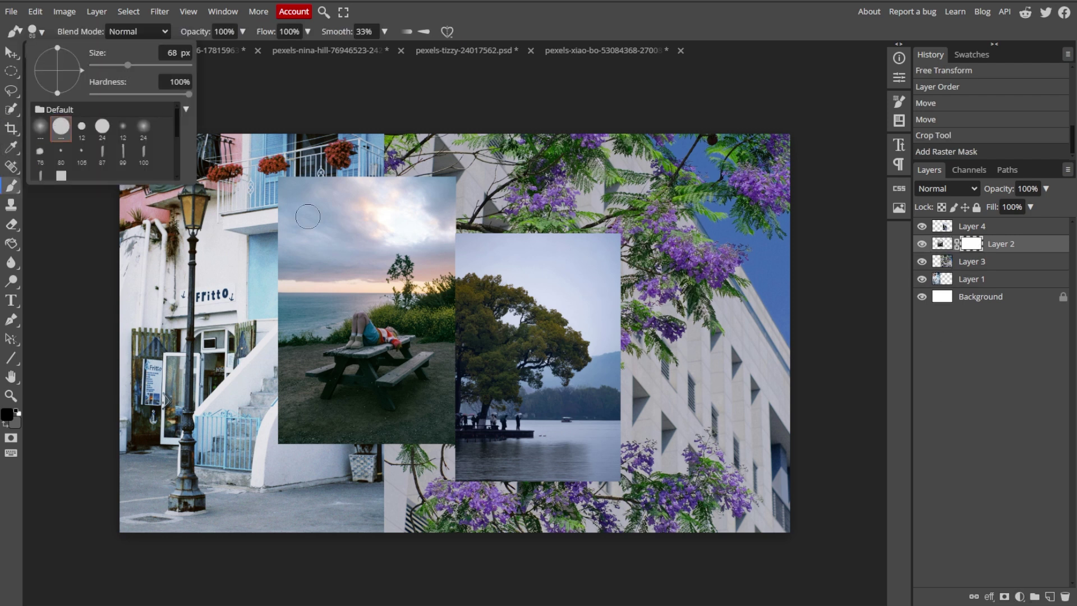
drag(283, 195, 442, 183)
scroll(392, 247, up, 2)
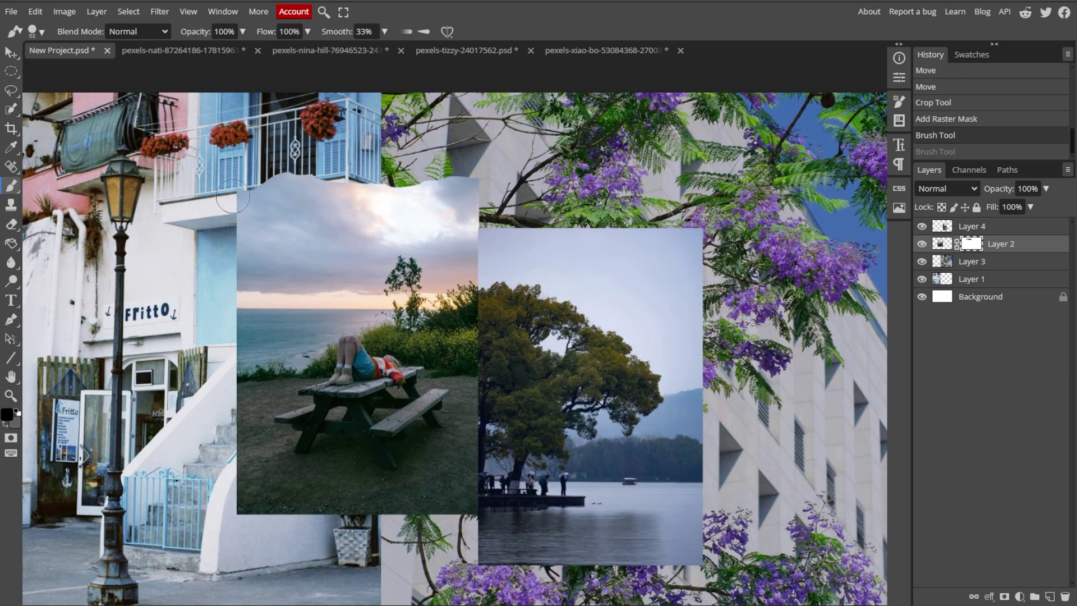
drag(236, 195, 368, 181)
mouse_move(292, 184)
mouse_down()
mouse_move(485, 199)
mouse_move(289, 194)
mouse_up()
mouse_move(482, 263)
mouse_down()
mouse_move(455, 253)
mouse_move(472, 238)
mouse_move(309, 222)
mouse_move(265, 240)
mouse_up()
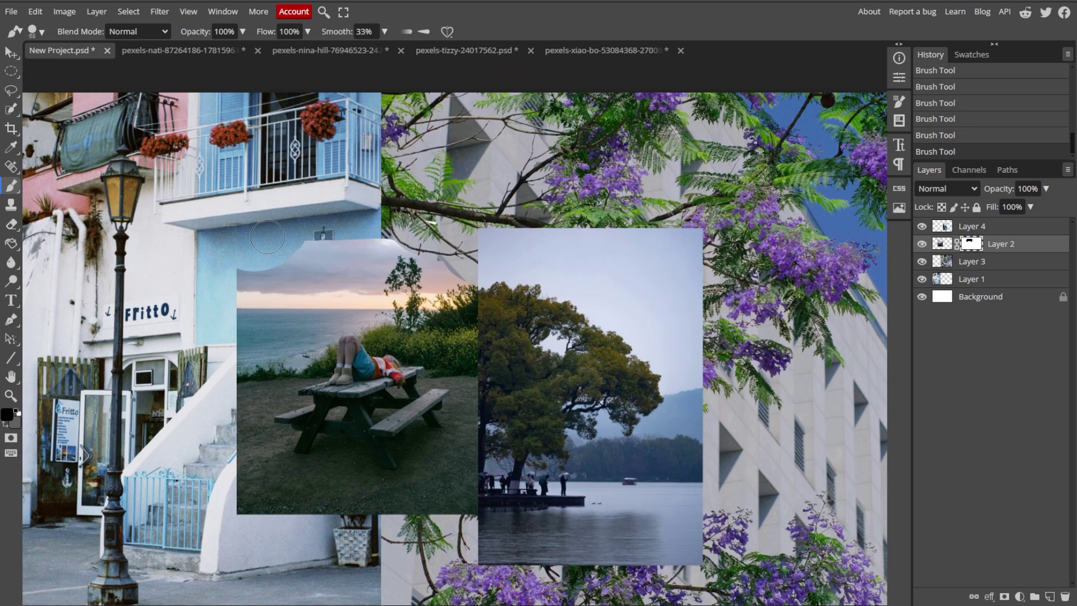
Delete the raster mask from the picnic table layer
drag(970, 244, 1064, 596)
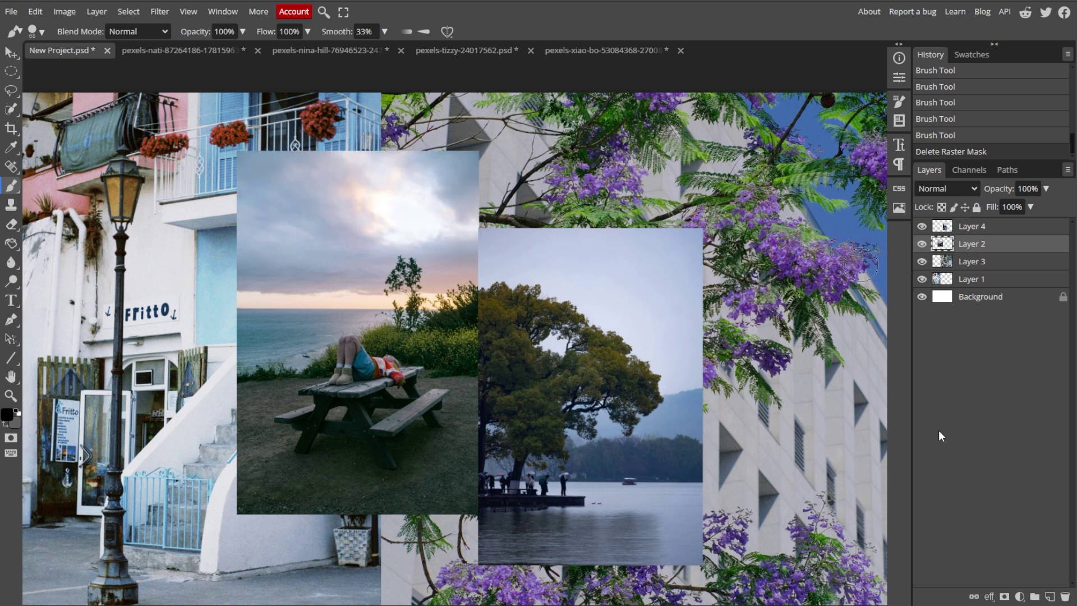
Add a new empty layer and place it directly above the Background, beneath all the photo layers
click(97, 12)
mouse_move(112, 29)
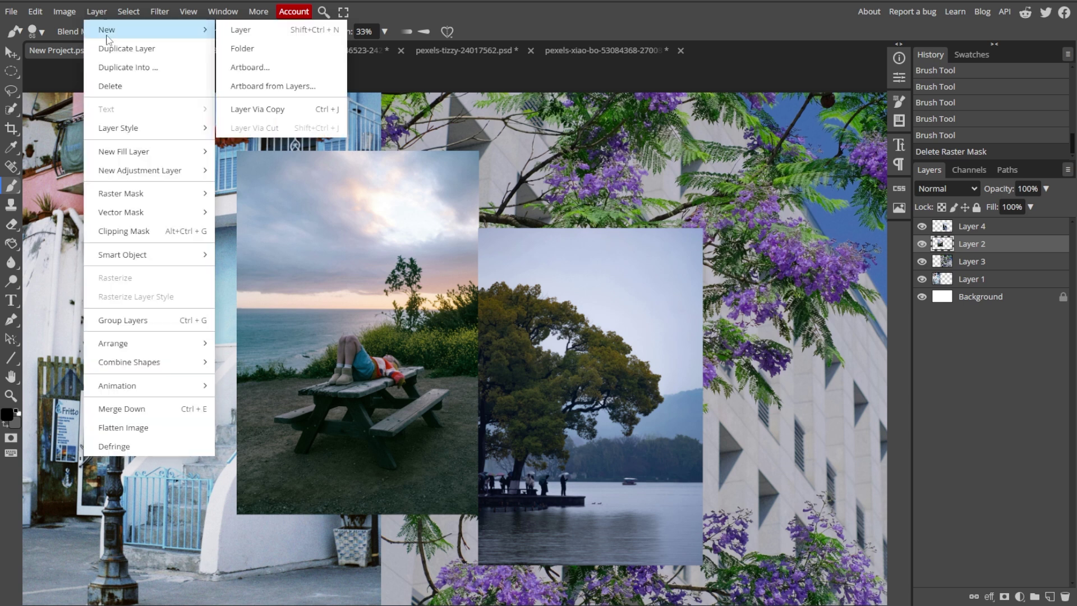
click(250, 34)
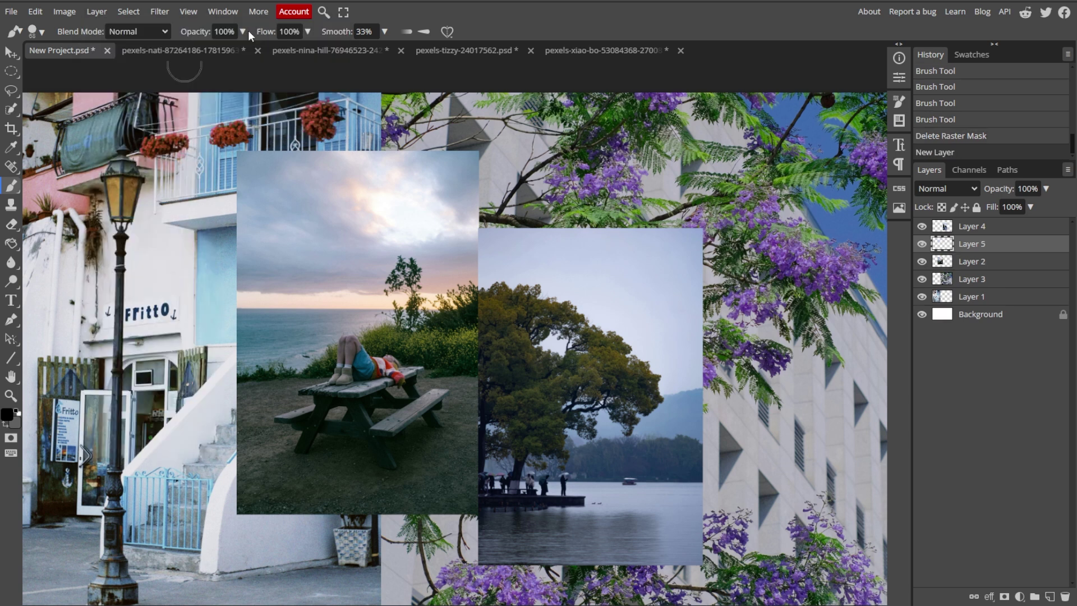
drag(980, 247, 980, 303)
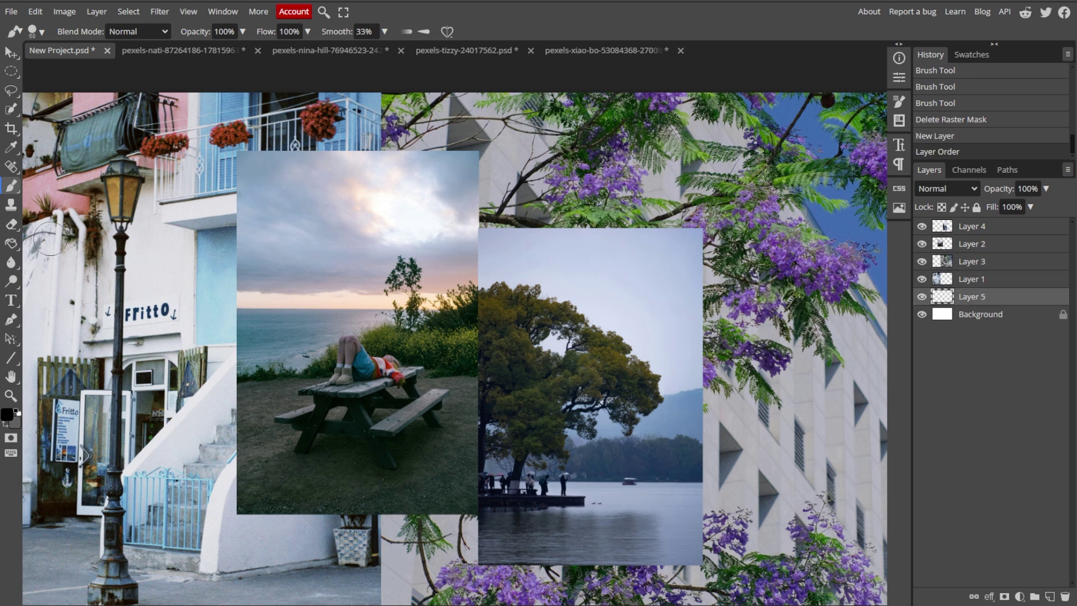
Fill the new layer with white (ffffff) using the Paint Bucket tool
click(12, 245)
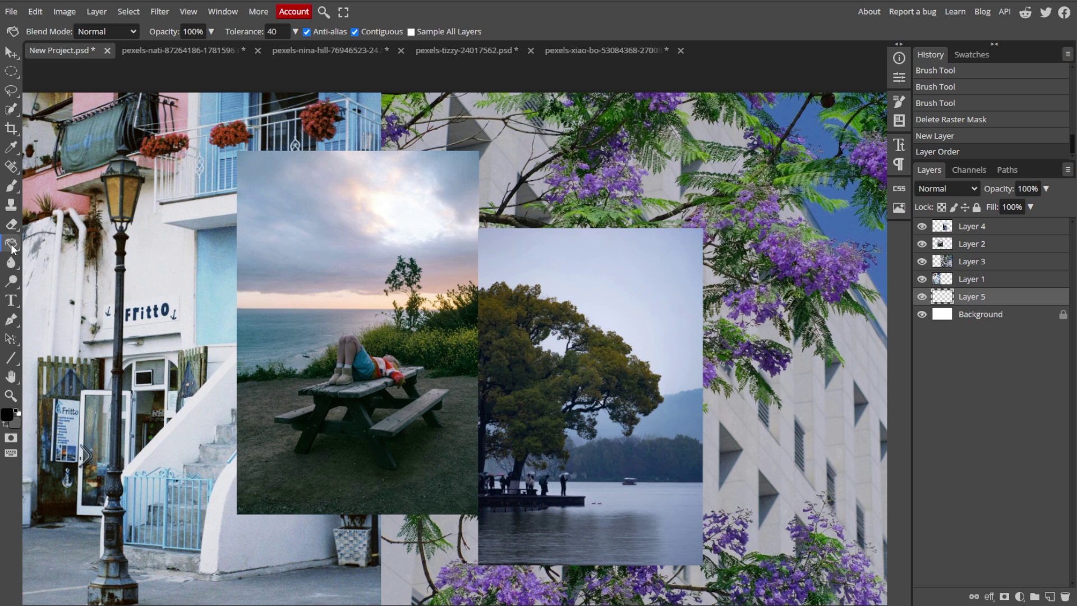
click(10, 416)
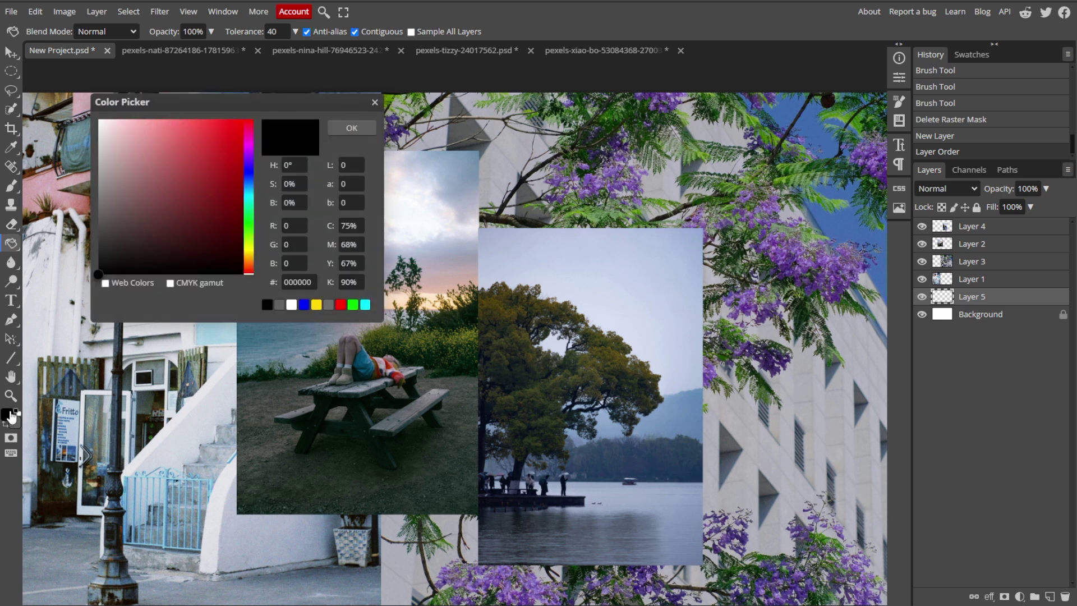
click(99, 120)
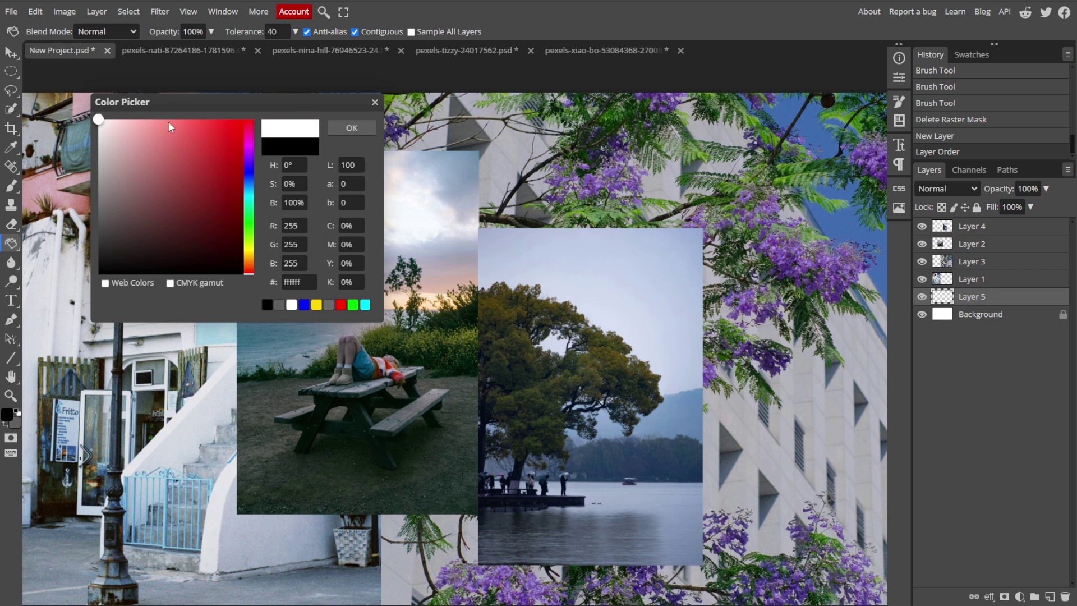
click(351, 128)
click(727, 349)
scroll(727, 349, down, 3)
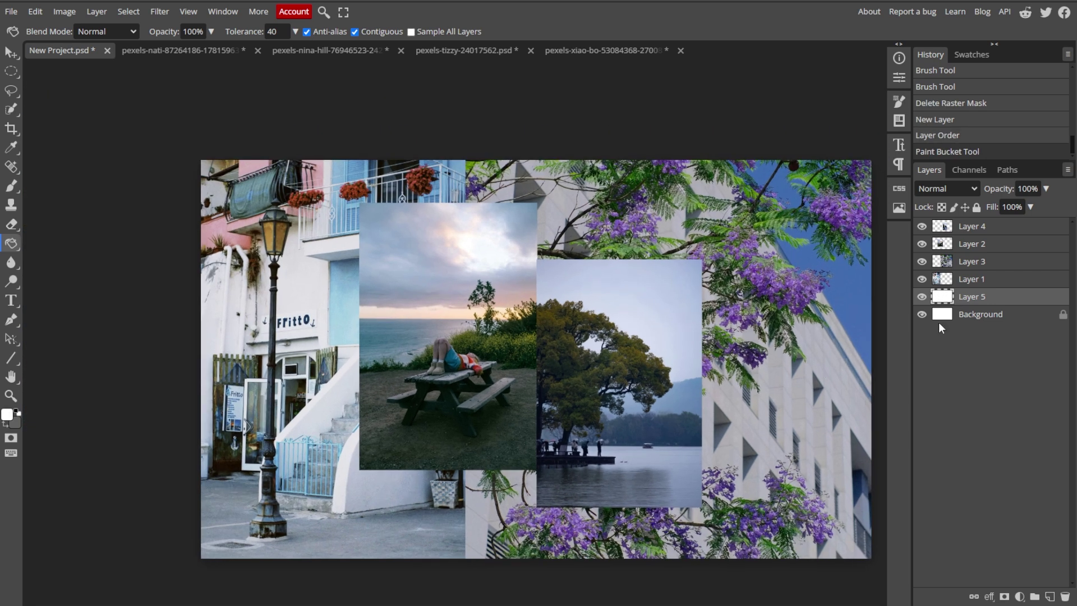
Start a free transform on all four photo layers together and shrink them to 51.58% around the middle of the canvas
click(985, 280)
ctrl+click(989, 263)
ctrl+click(990, 246)
ctrl+click(984, 228)
key(ctrl+alt+t)
scroll(689, 358, down, 2)
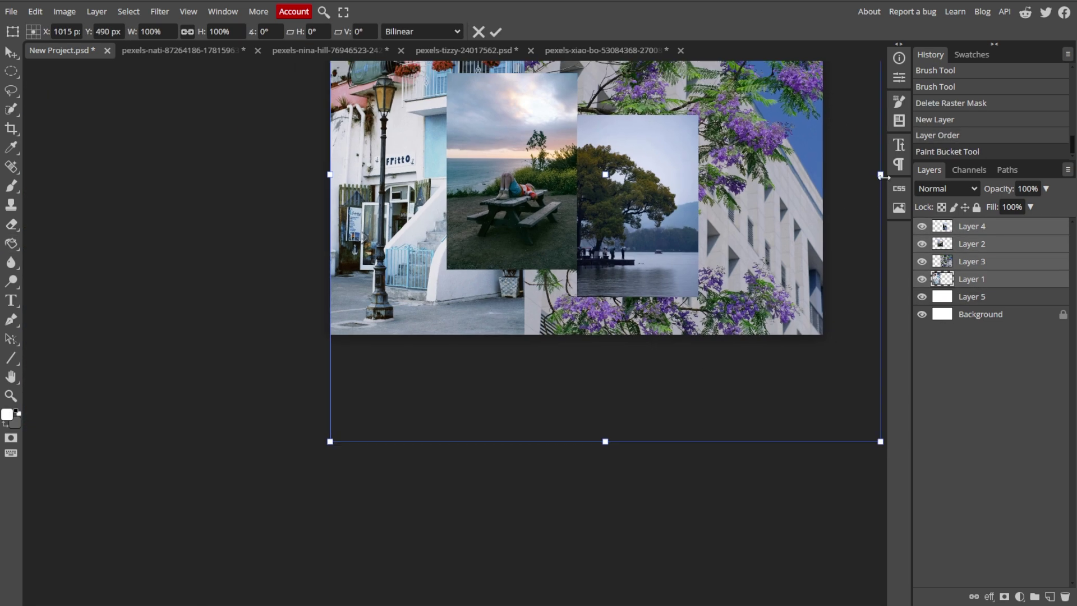
drag(891, 174, 630, 181)
drag(541, 181, 646, 203)
scroll(726, 223, up, 4)
drag(629, 283, 636, 281)
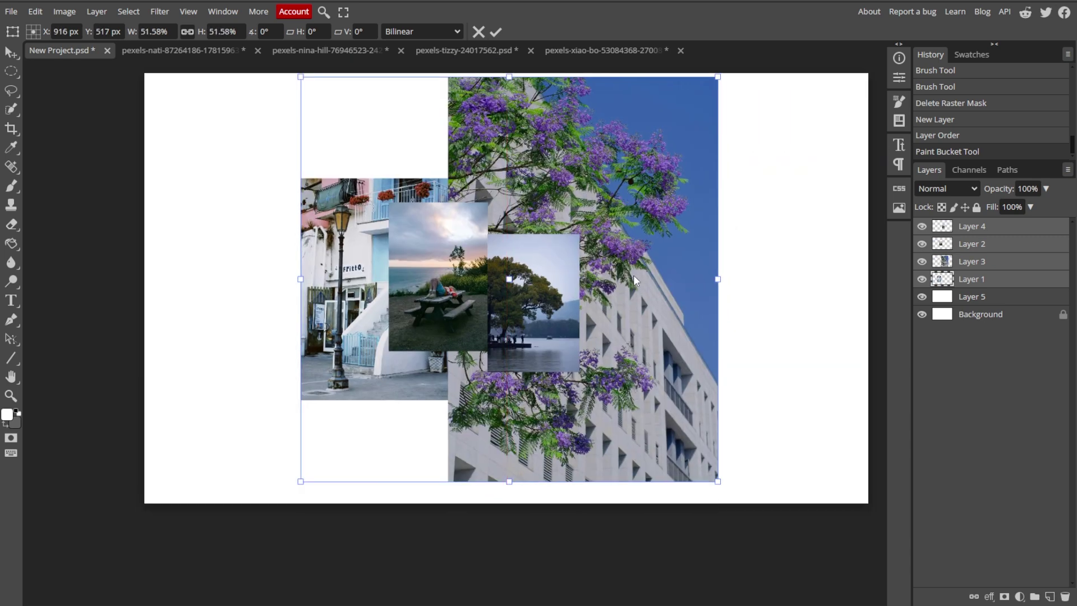
Enlarge the four photos to 108.03%, shift them to cover the whole canvas, and apply the transform
scroll(631, 274, down, 3)
drag(680, 277, 808, 277)
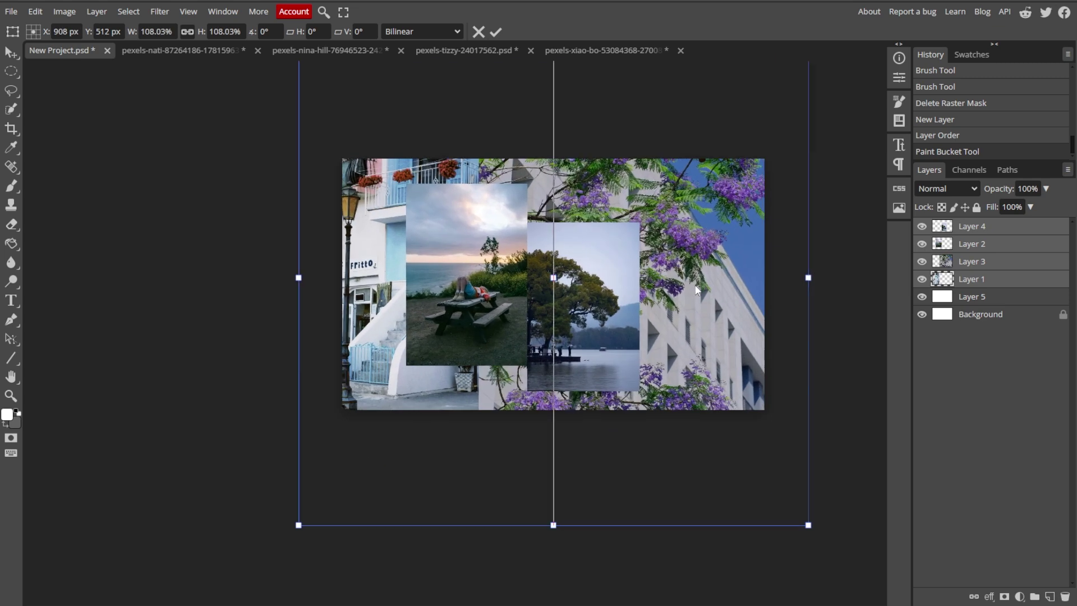
mouse_move(683, 300)
mouse_down()
mouse_move(689, 284)
mouse_move(715, 292)
mouse_up()
key(Return)
scroll(715, 291, up, 2)
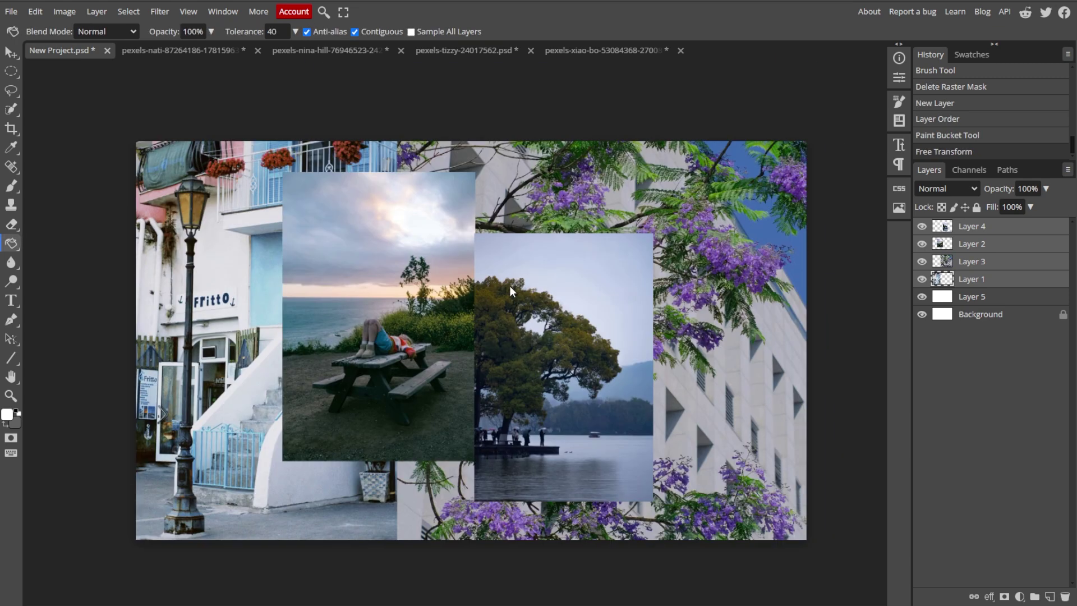
Add the title text "Summer 2024" over the picnic table photo's sky and colour it pale yellow-green
click(11, 300)
click(323, 197)
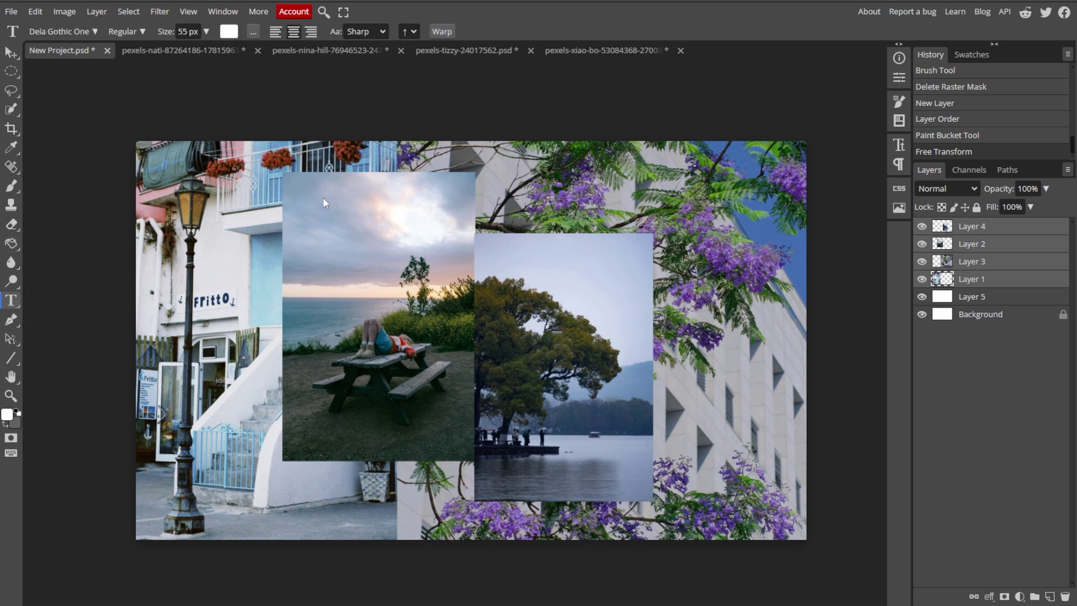
text(Summer 2024)
key(ctrl+a)
click(229, 31)
click(161, 138)
drag(249, 219, 254, 249)
click(351, 127)
Move the "Summer 2024" title to the lower edge of the lakeside tree photo and enlarge it across onto the flowers photo
click(10, 53)
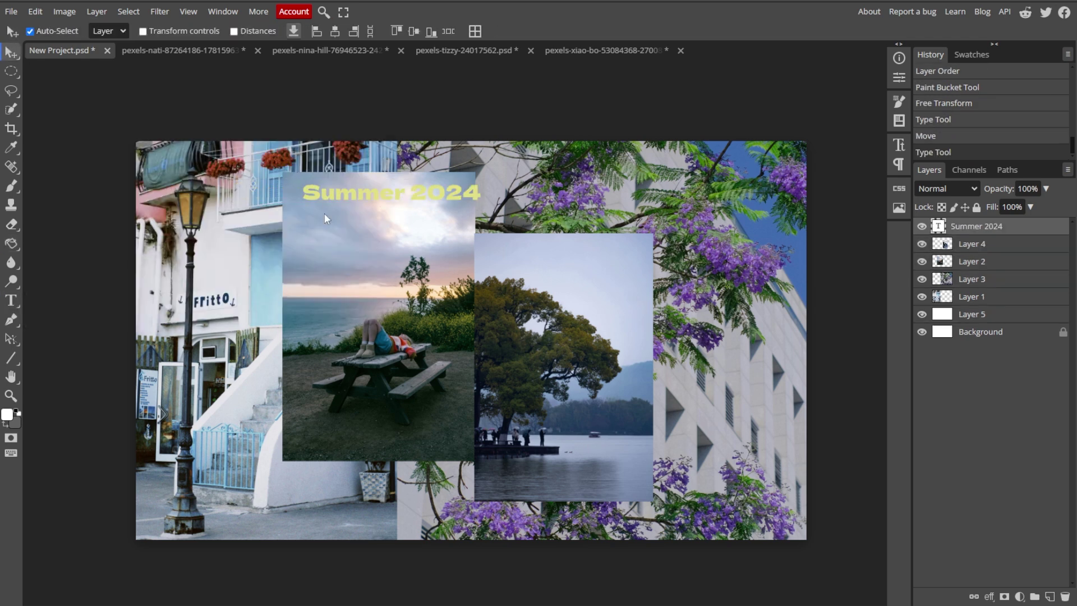
drag(324, 214, 549, 484)
key(ctrl+alt+t)
drag(697, 470, 764, 461)
drag(698, 485, 676, 489)
key(Return)
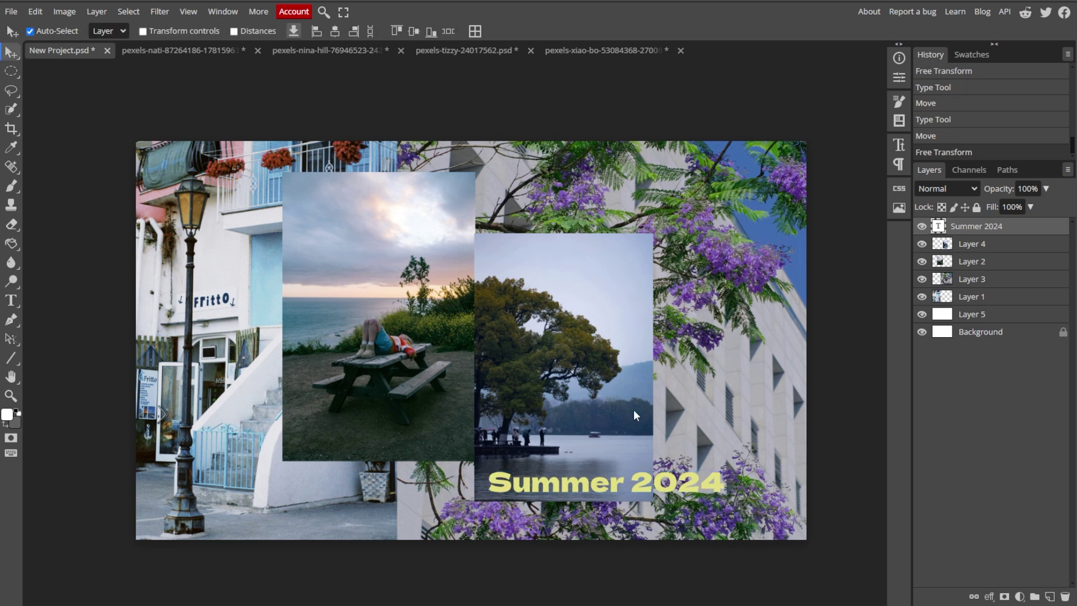
Draw a blue circle at the picnic table photo's upper-left corner and layer it behind that photo, just above the street photo
click(11, 359)
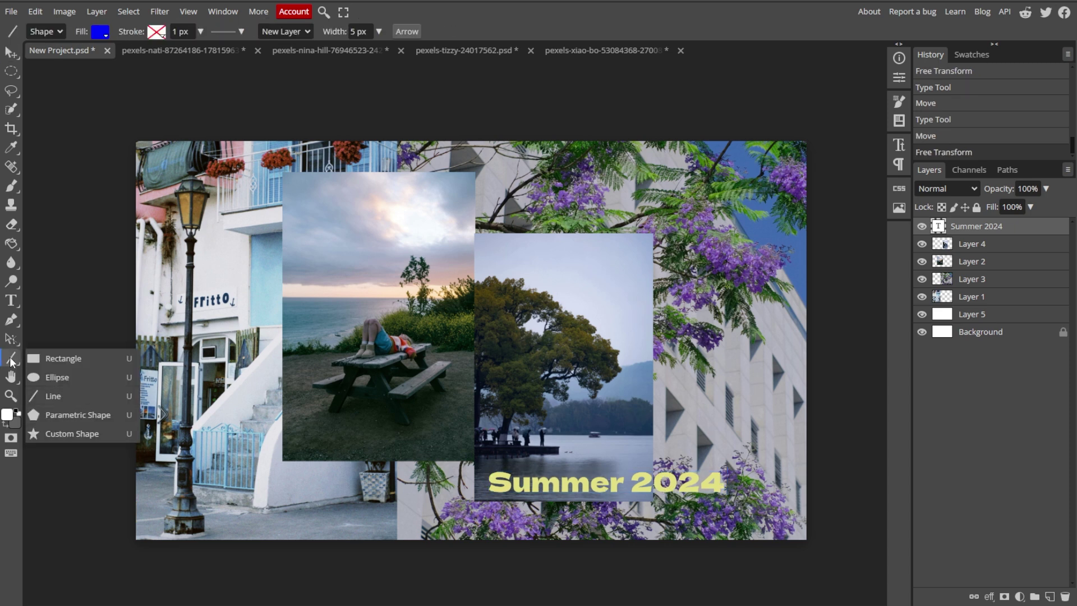
click(57, 377)
drag(268, 161, 365, 259)
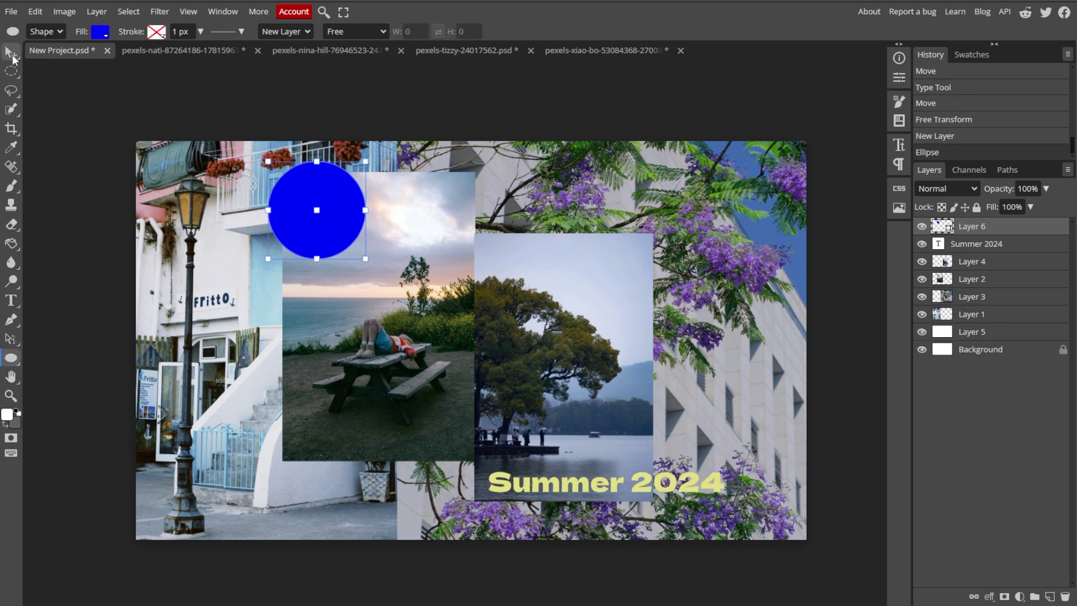
click(11, 52)
drag(316, 210, 294, 198)
drag(974, 227, 938, 300)
click(248, 174)
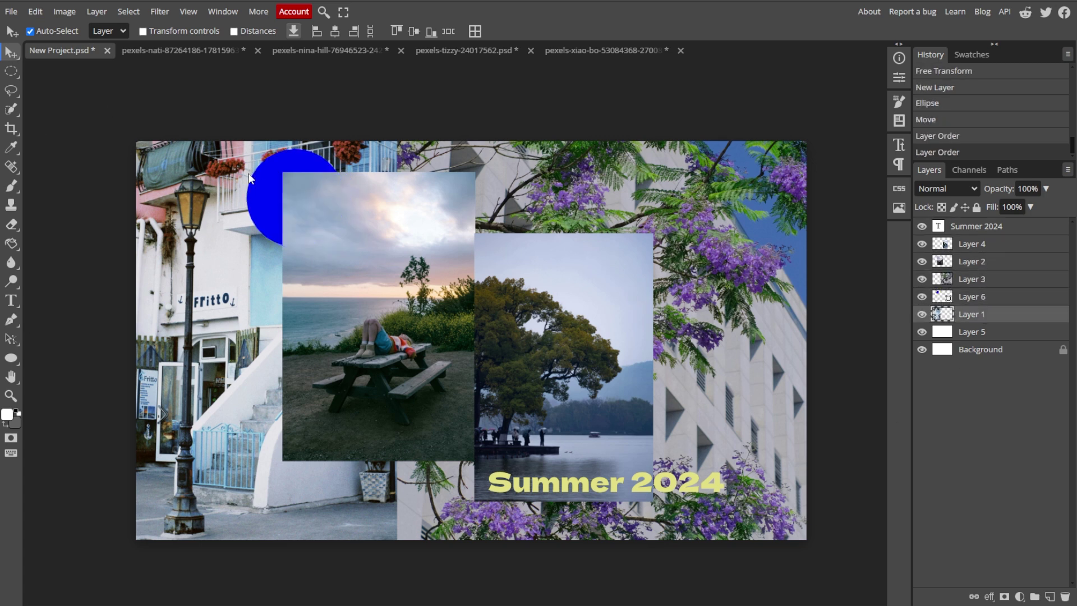
drag(249, 178, 560, 553)
key(ctrl+j)
click(1063, 596)
Draw a second blue circle behind the lakeside photo's lower-right corner, shift it up behind the title's end, and select the title layer
click(12, 360)
key(v)
drag(681, 533, 678, 516)
click(968, 230)
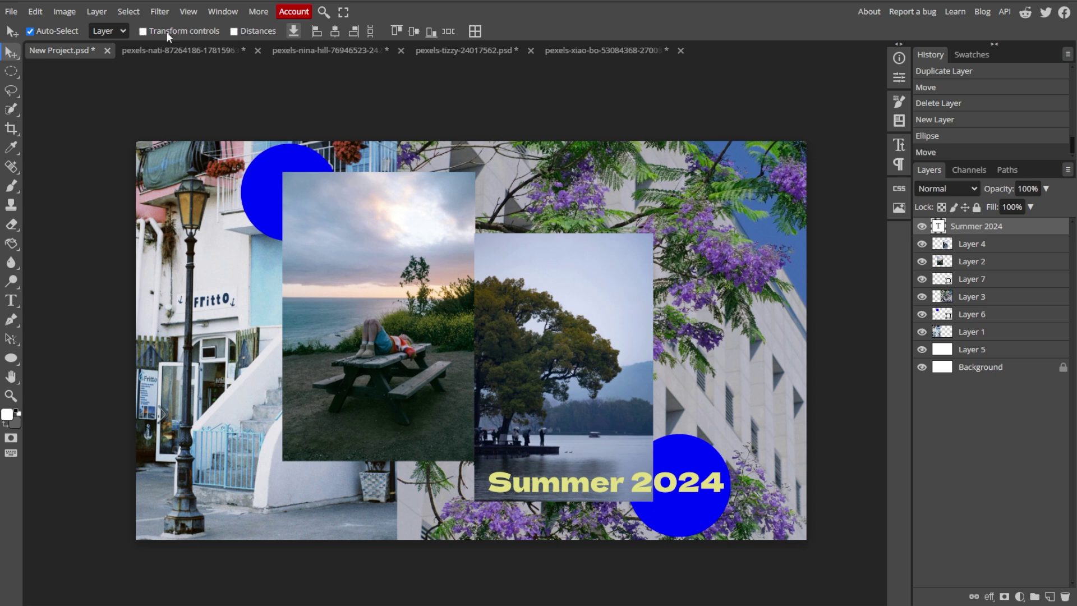
click(11, 11)
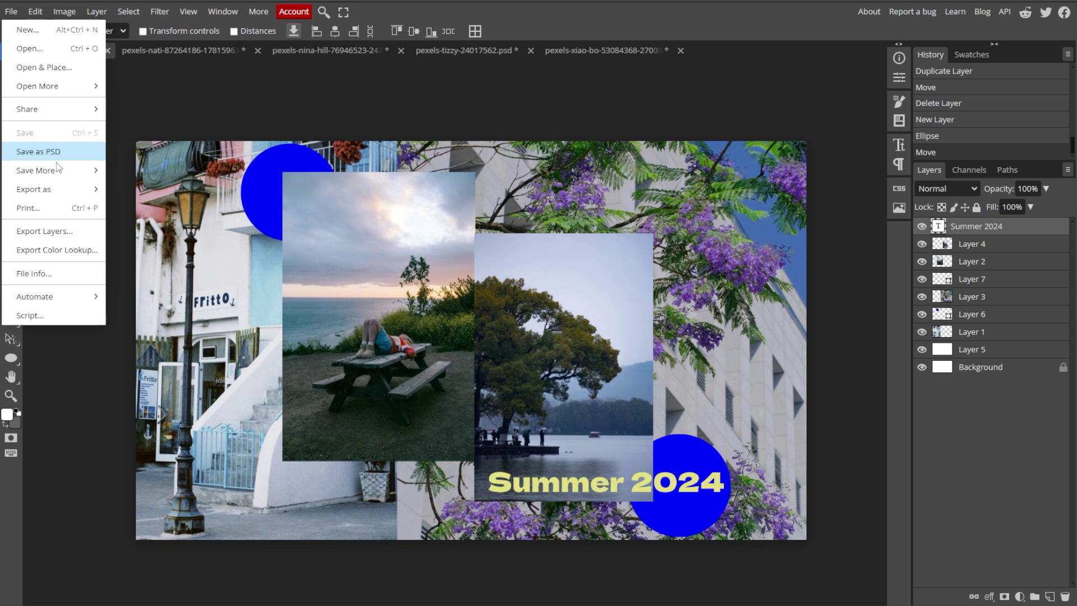
mouse_move(57, 200)
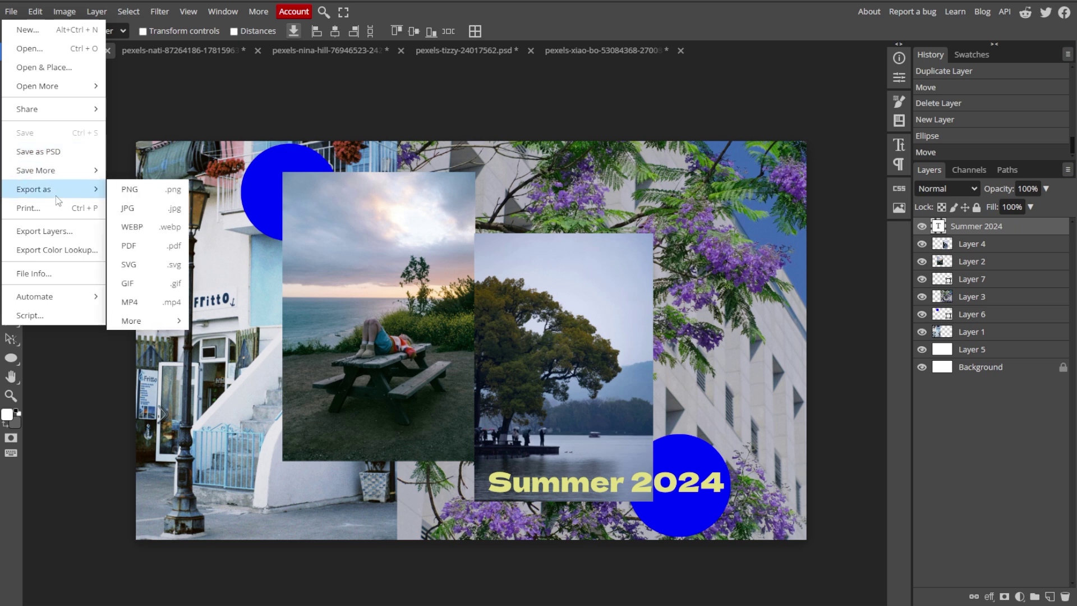
click(12, 501)
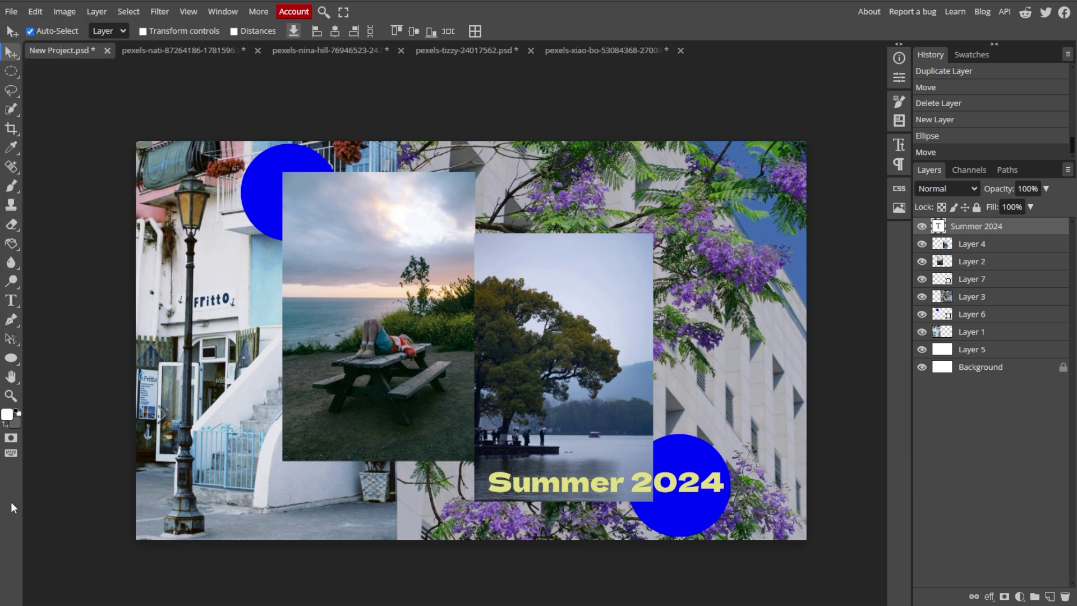